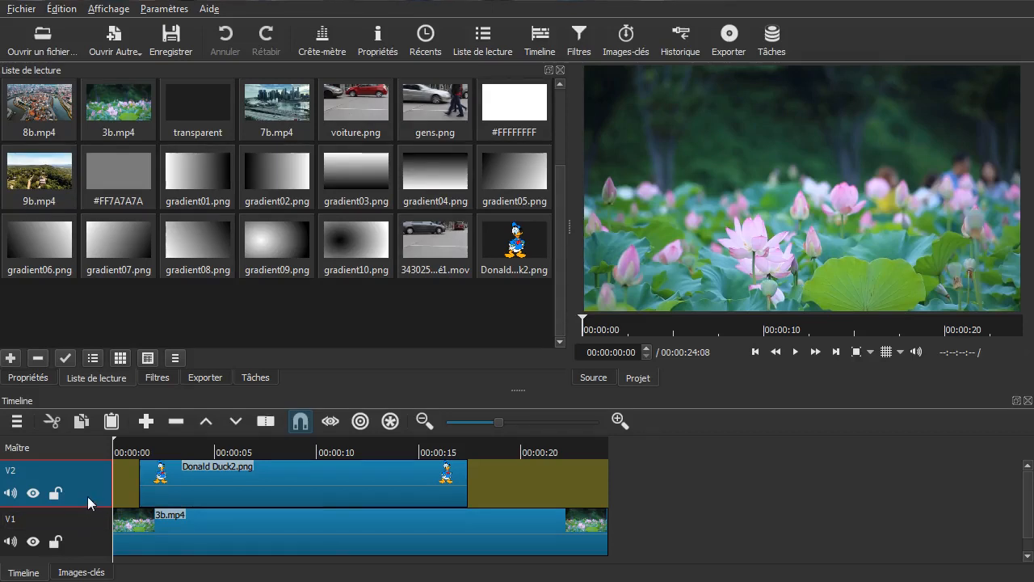
# Delete track V2 with its Donald Duck clip and add a new empty video track above V1
pyautogui.rightClick(87, 497)
pyautogui.click(105, 562)
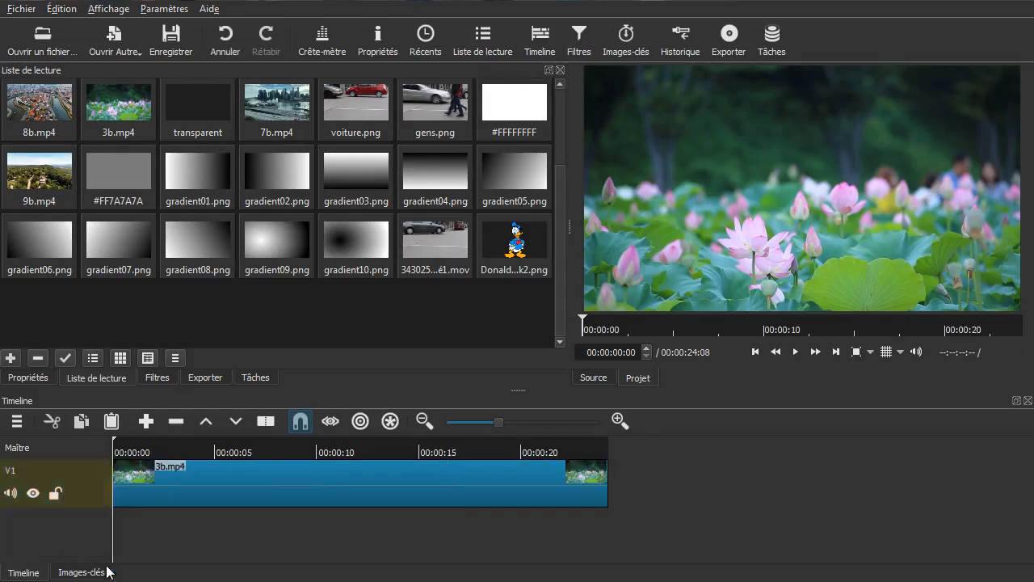
pyautogui.click(17, 421)
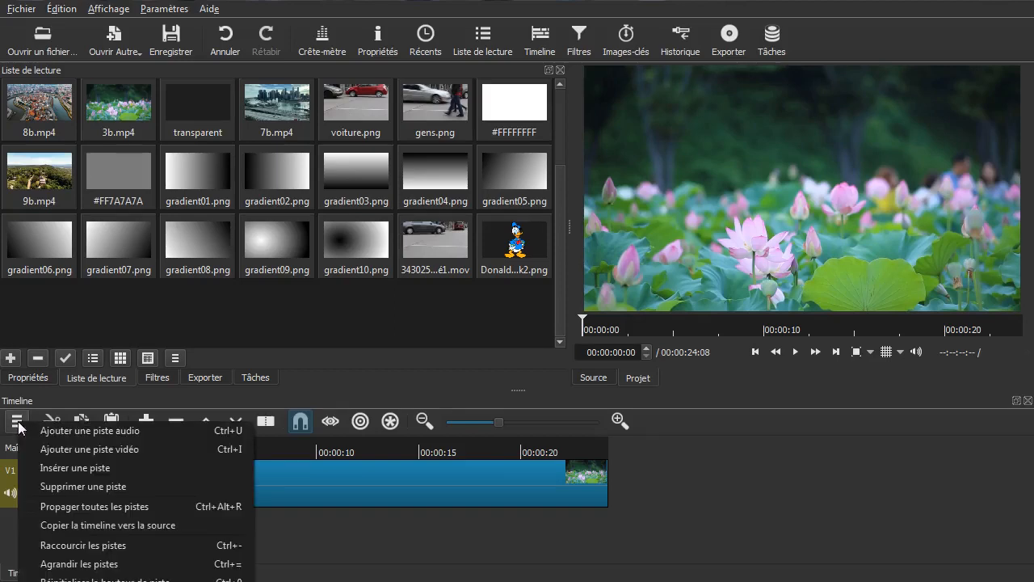
pyautogui.press('Escape')
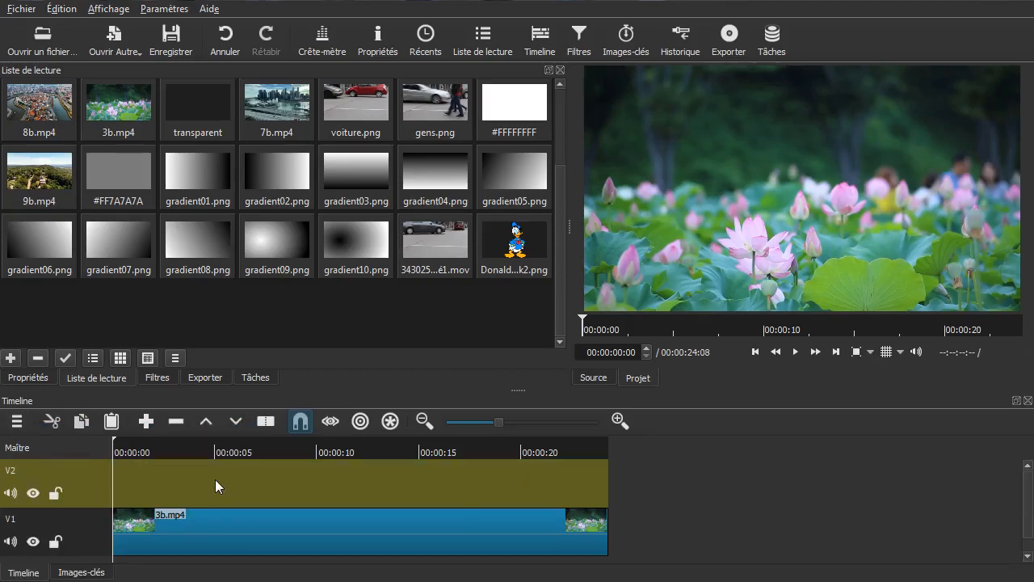
pyautogui.moveTo(191, 490); pyautogui.dragTo(112, 485)
pyautogui.click(21, 9)
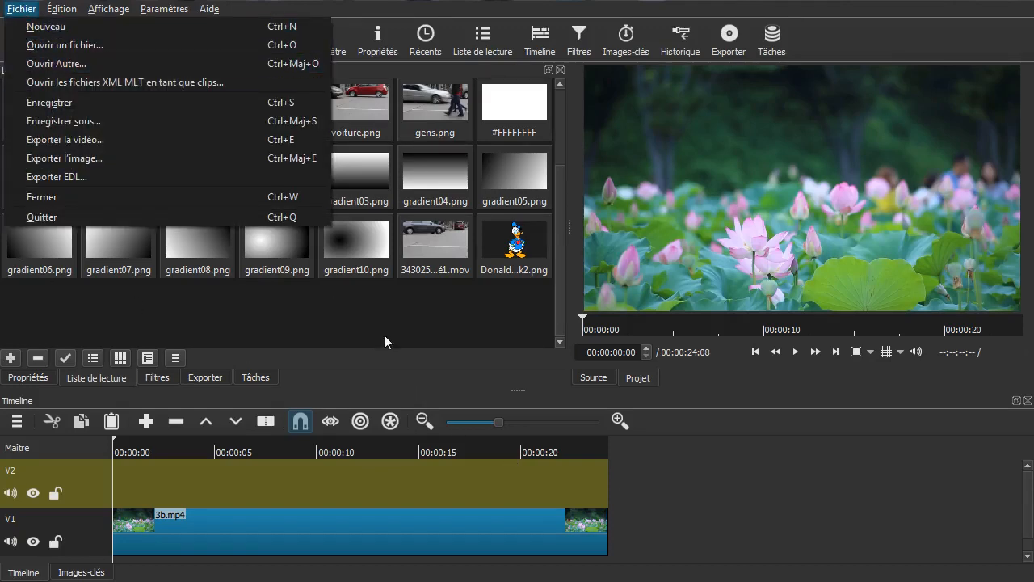
pyautogui.click(380, 299)
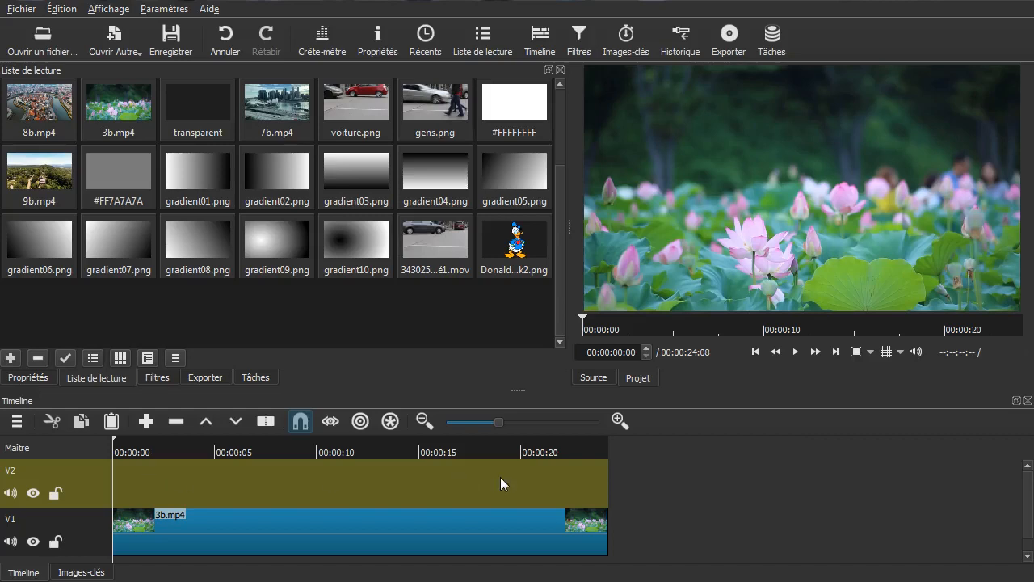
pyautogui.click(22, 9)
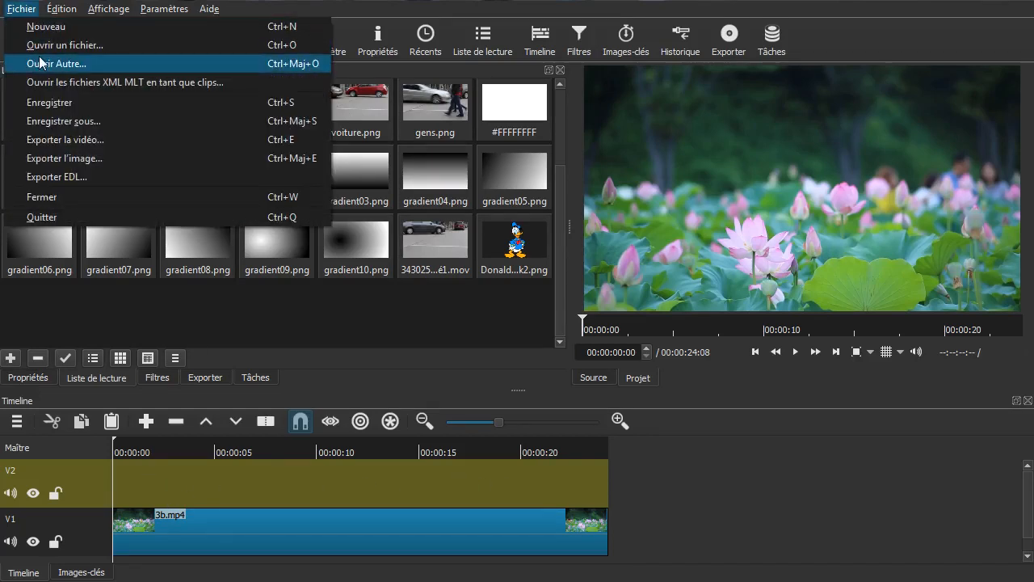
pyautogui.click(34, 63)
pyautogui.click(292, 187)
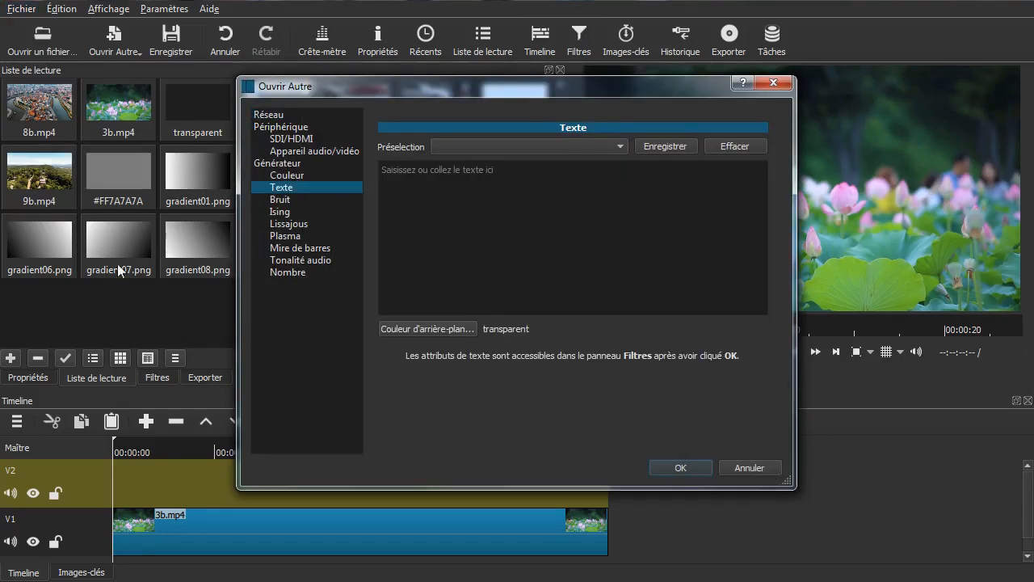
pyautogui.click(747, 466)
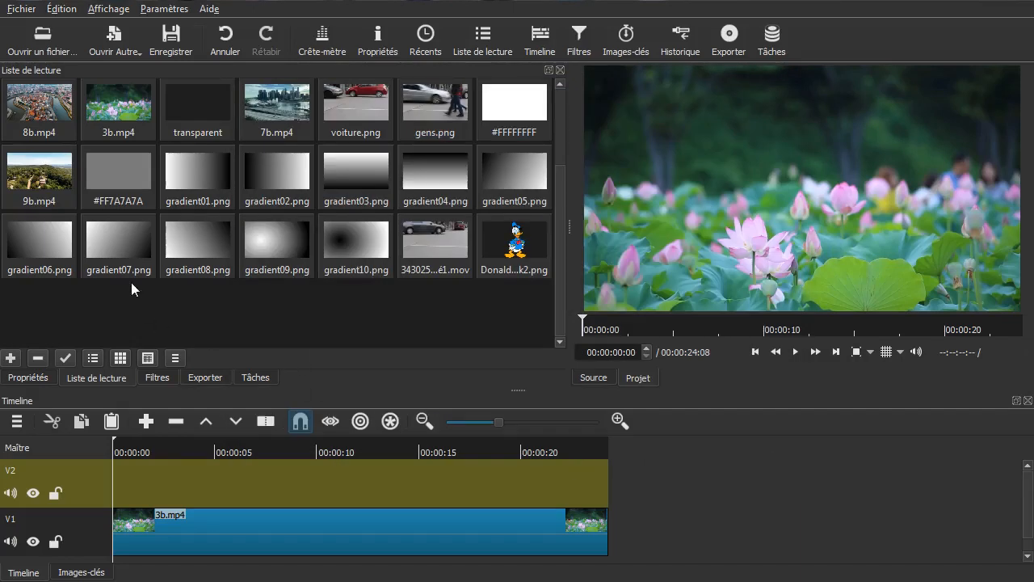
# Generate a text clip reading "Du texte" with a transparent background
pyautogui.click(119, 35)
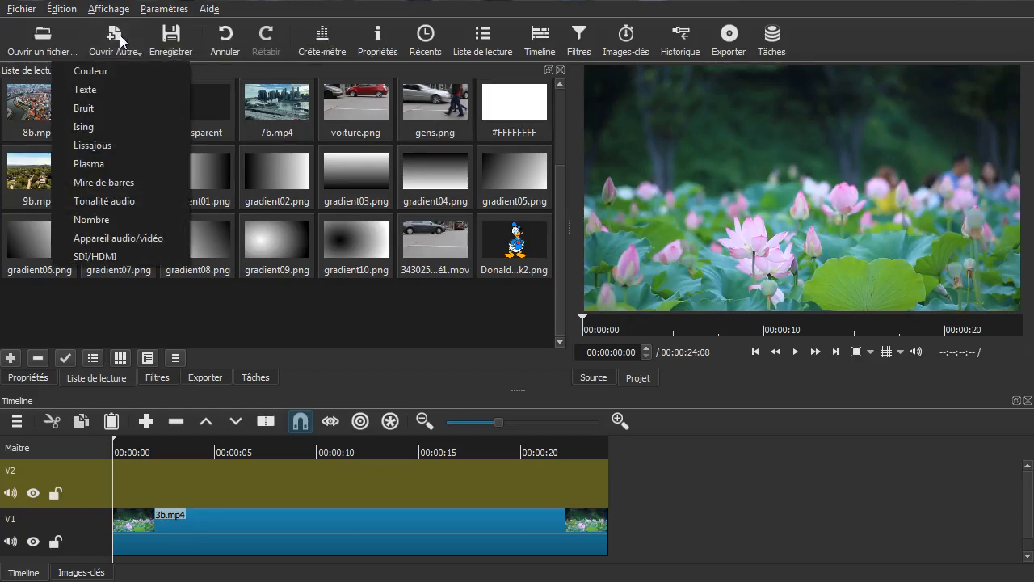
pyautogui.click(92, 91)
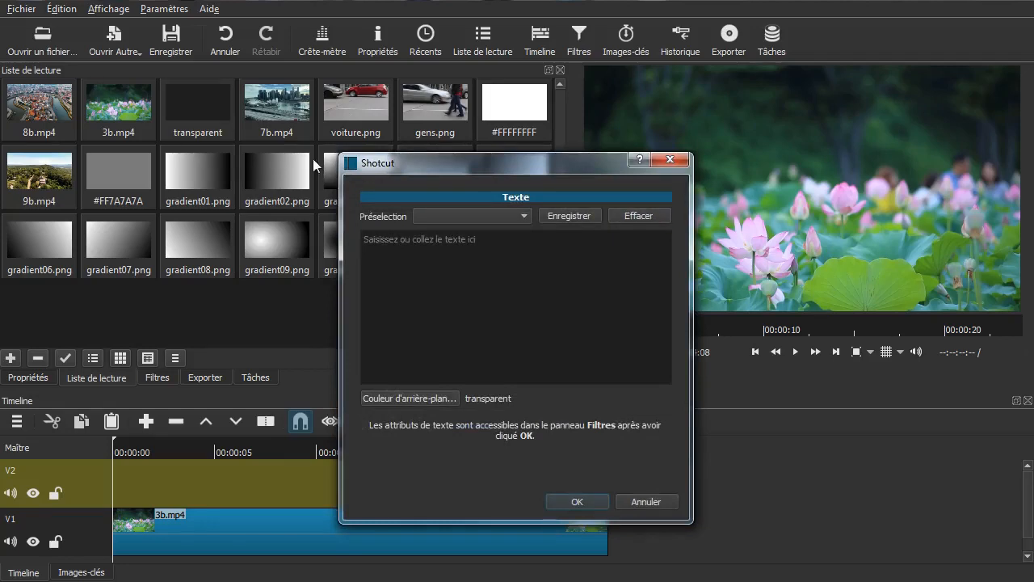
pyautogui.moveTo(536, 161); pyautogui.dragTo(578, 94)
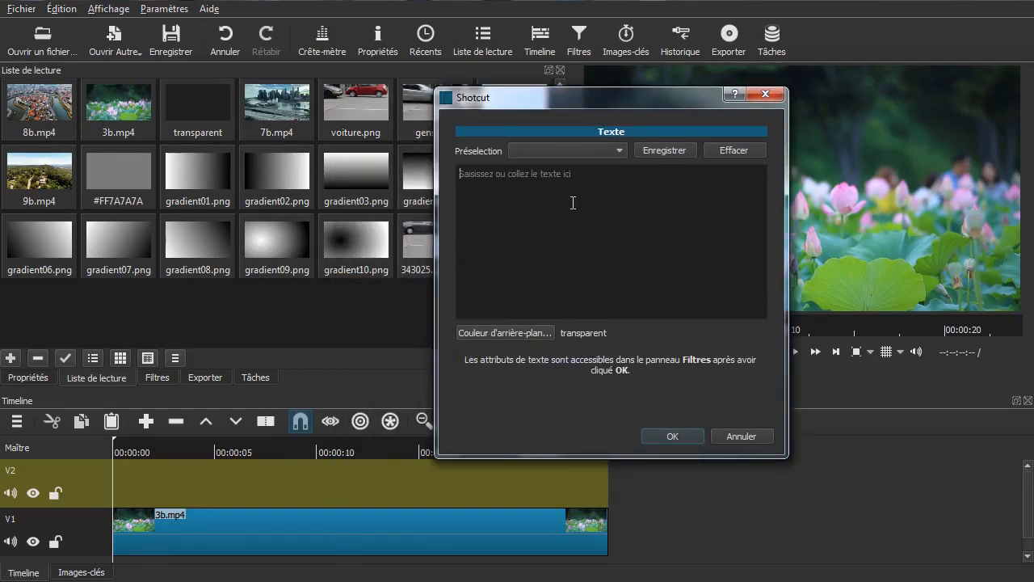
pyautogui.write('Du texte')
pyautogui.click(690, 440)
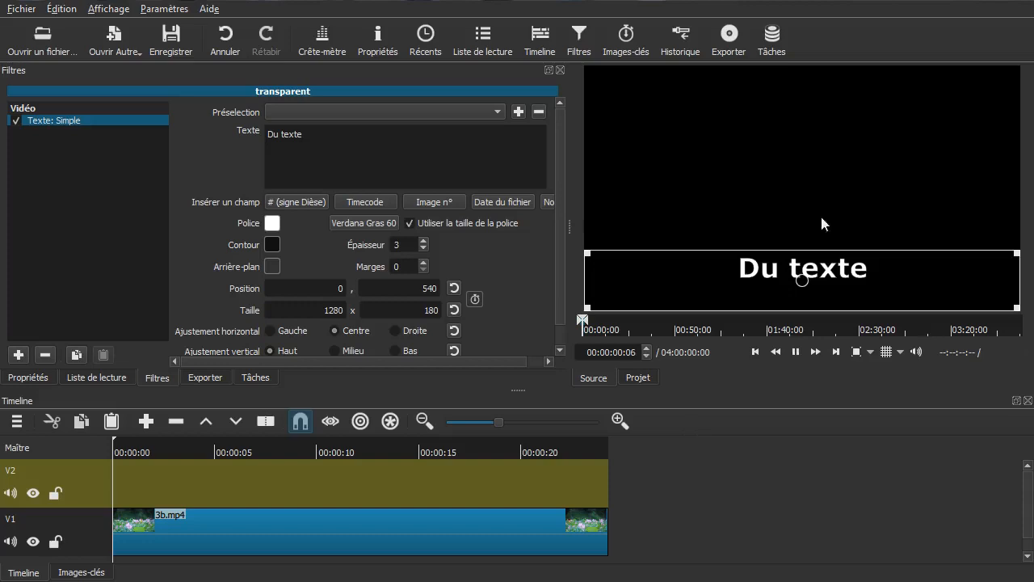
# Add the text clip to the playlist and lay it on track V2 from about 4 to 12 seconds
pyautogui.click(101, 379)
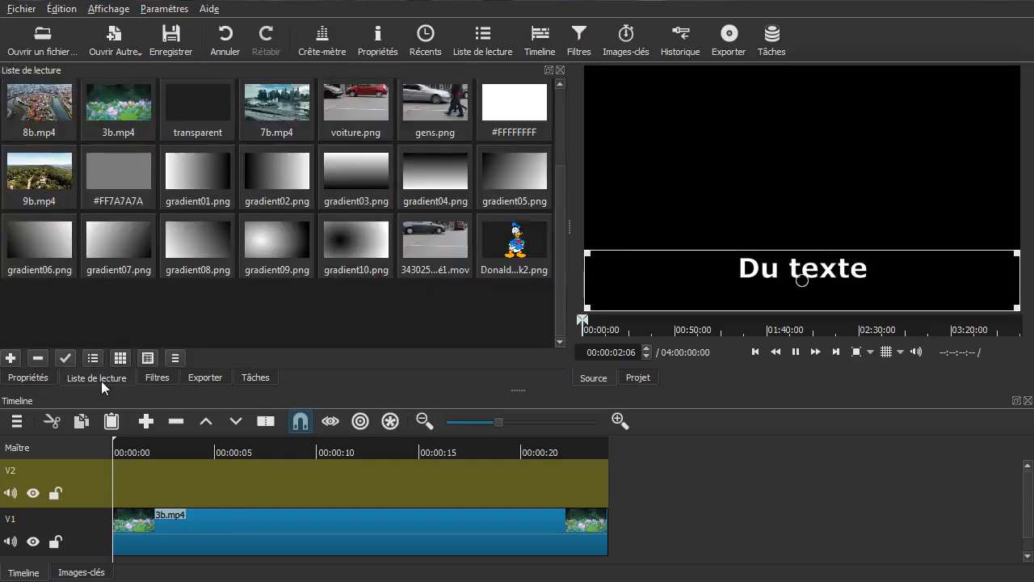
pyautogui.click(9, 358)
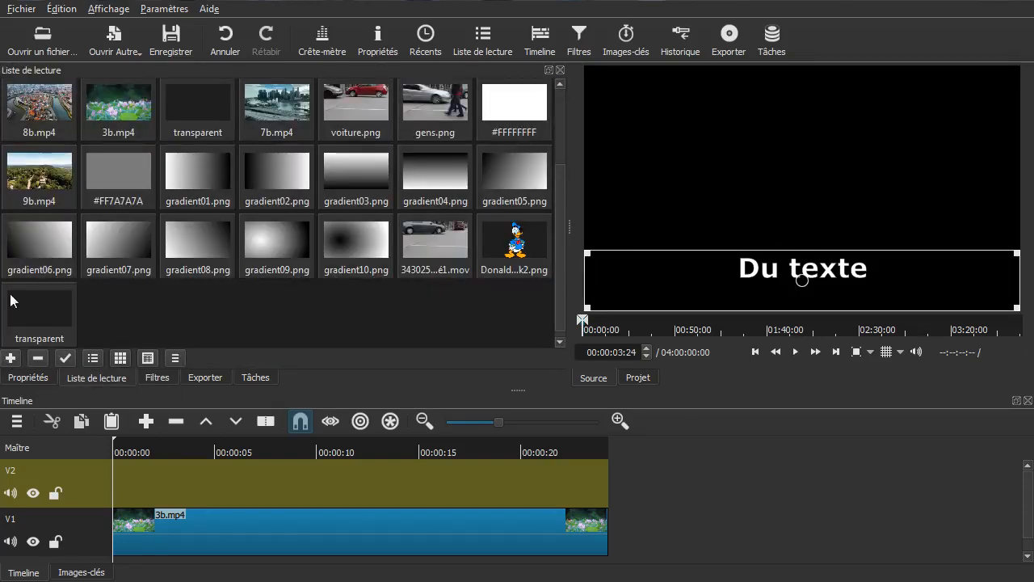
pyautogui.moveTo(22, 312); pyautogui.dragTo(191, 481)
pyautogui.click(212, 481)
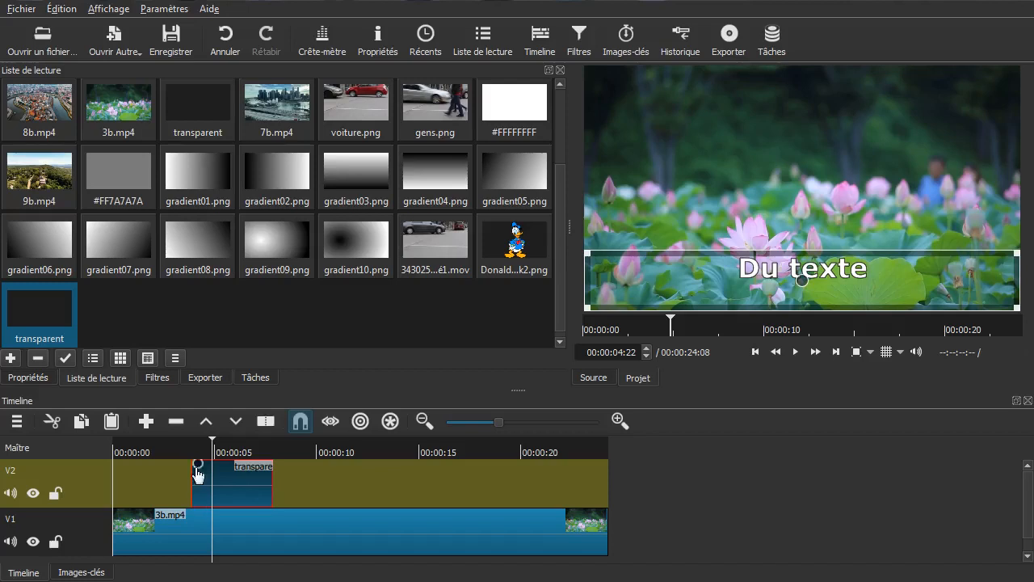
pyautogui.moveTo(272, 485); pyautogui.dragTo(374, 485)
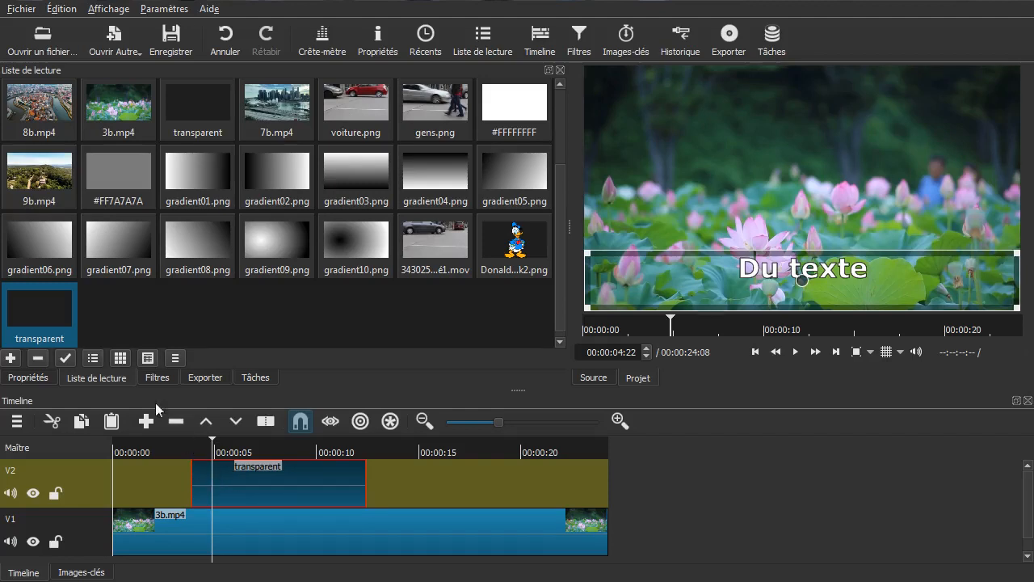
# Keep the text centred horizontally and align it vertically to the middle, with its box about 623 x 275 at position 284, 204
pyautogui.click(159, 378)
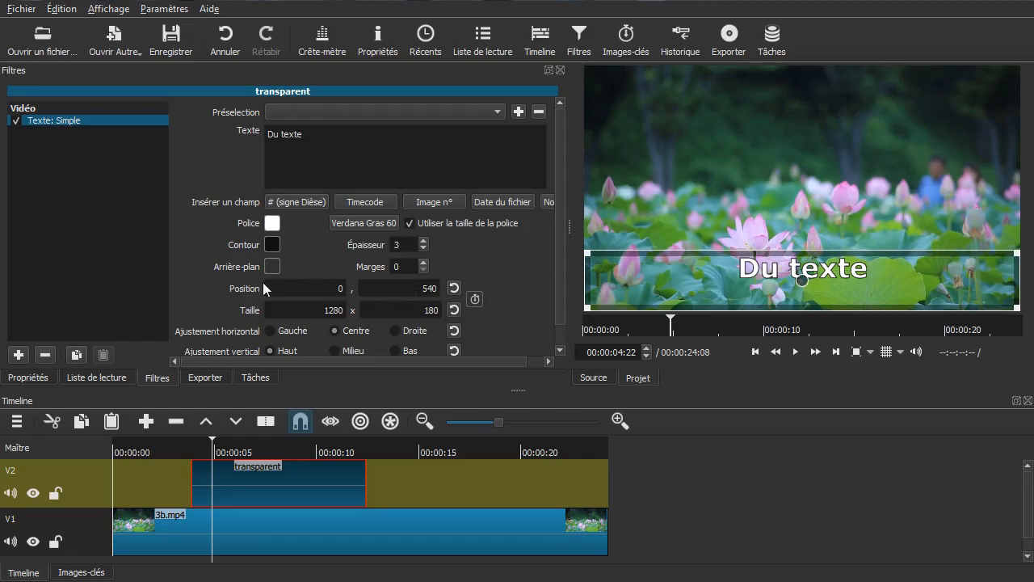
pyautogui.click(270, 331)
pyautogui.click(395, 330)
pyautogui.click(335, 330)
pyautogui.click(343, 351)
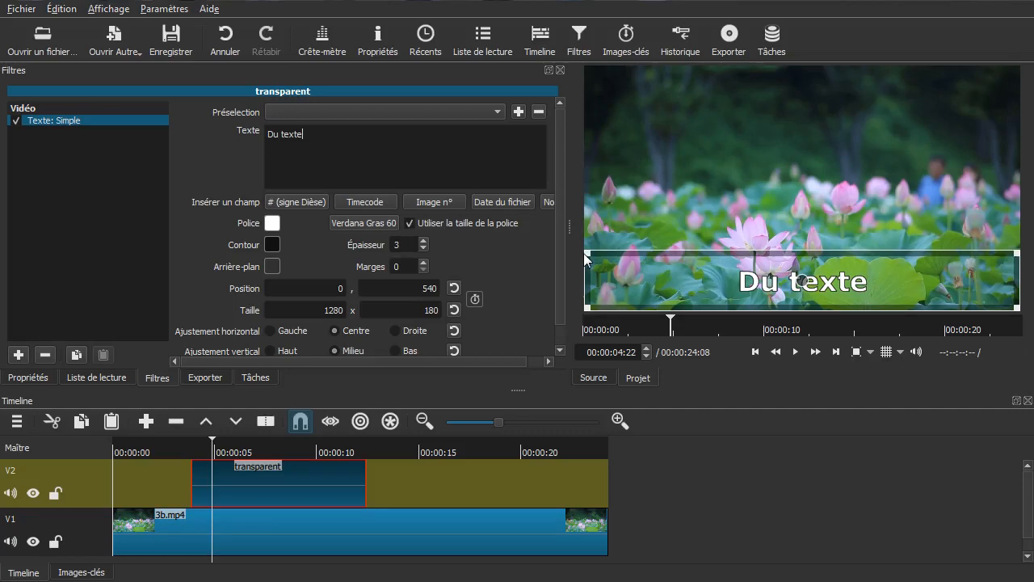
pyautogui.moveTo(585, 253); pyautogui.dragTo(812, 222)
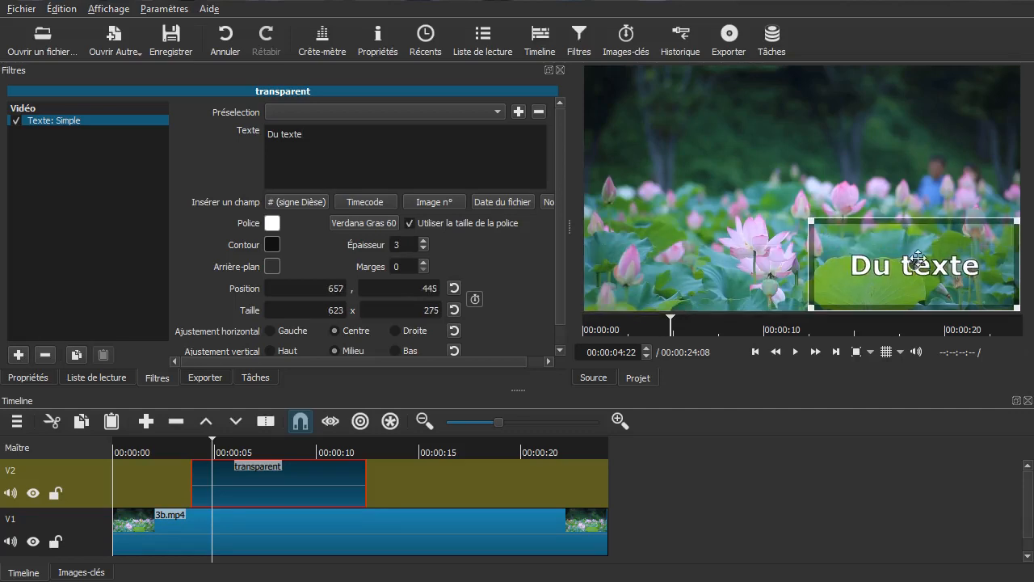
pyautogui.moveTo(919, 258); pyautogui.dragTo(791, 176)
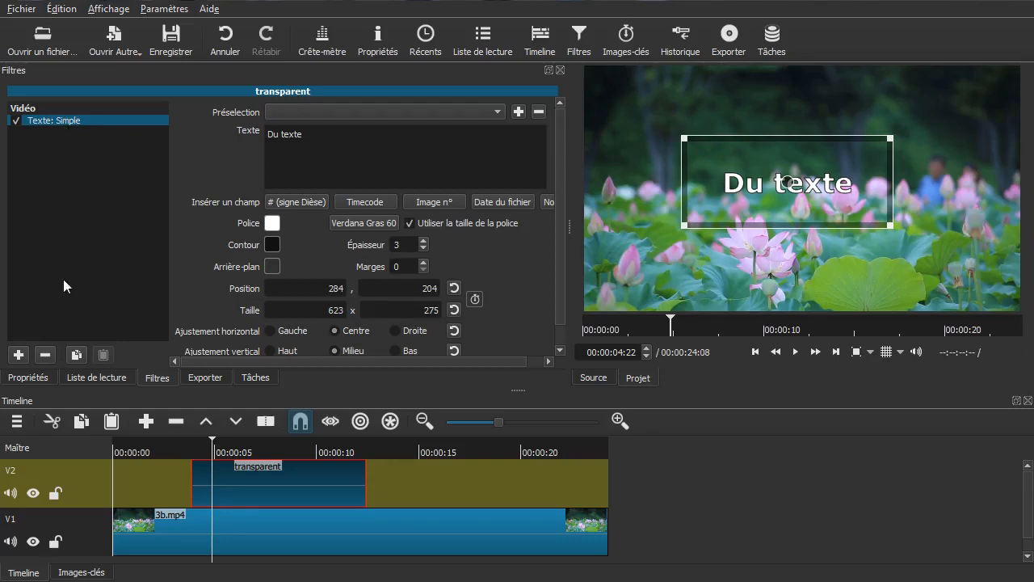
# Replace the simple text filter on the V2 clip with a Text: HTML filter based on the Blank HTML template
pyautogui.click(45, 354)
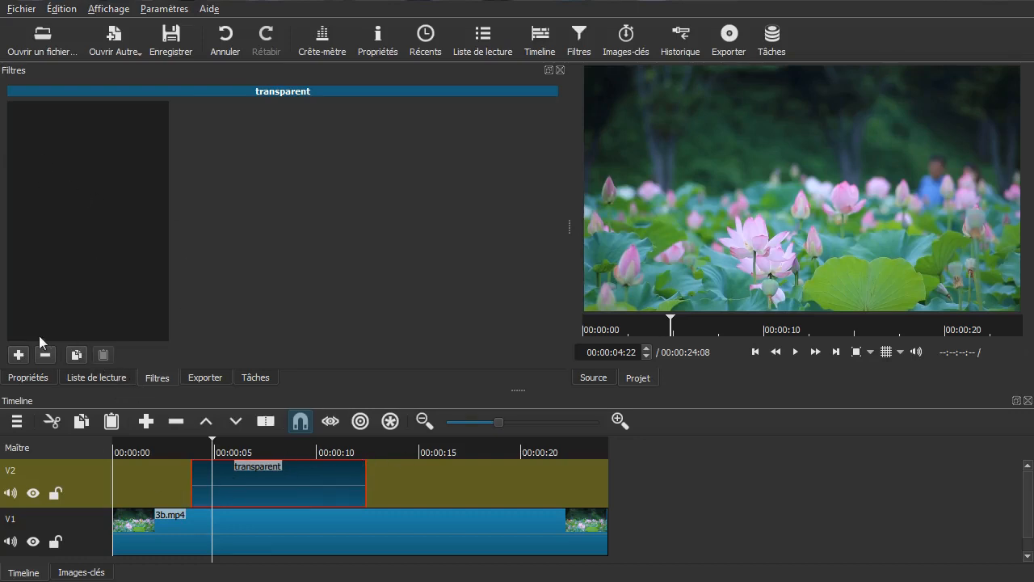
pyautogui.click(18, 355)
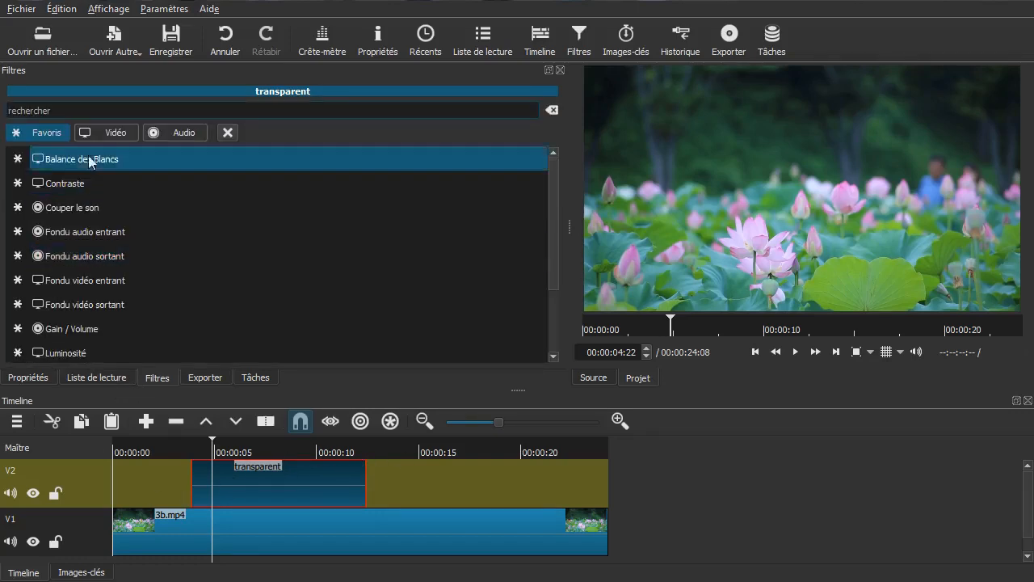
pyautogui.click(97, 130)
pyautogui.scroll(-20, 257, 241)
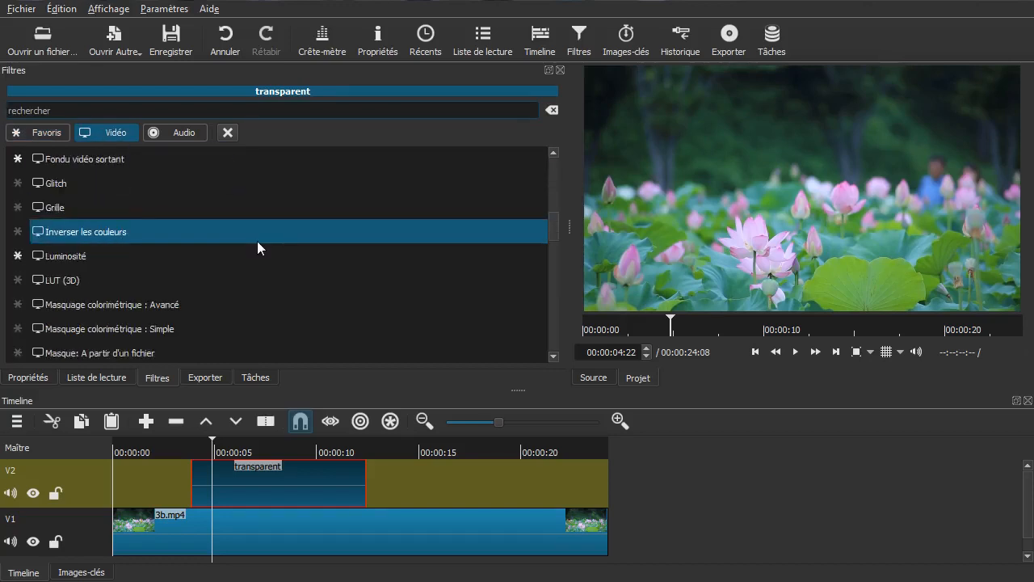
pyautogui.scroll(-3, 257, 241)
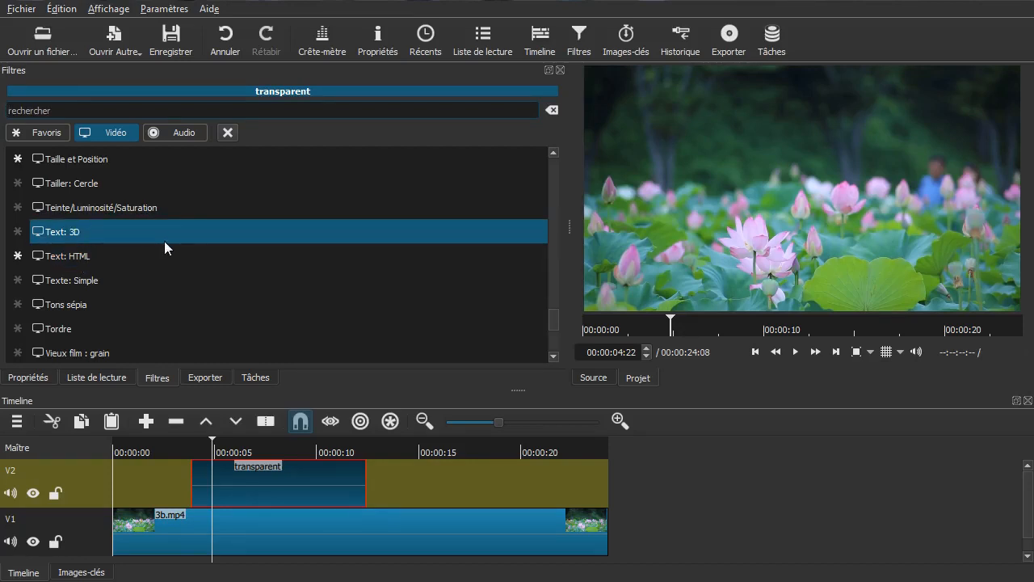
pyautogui.click(94, 255)
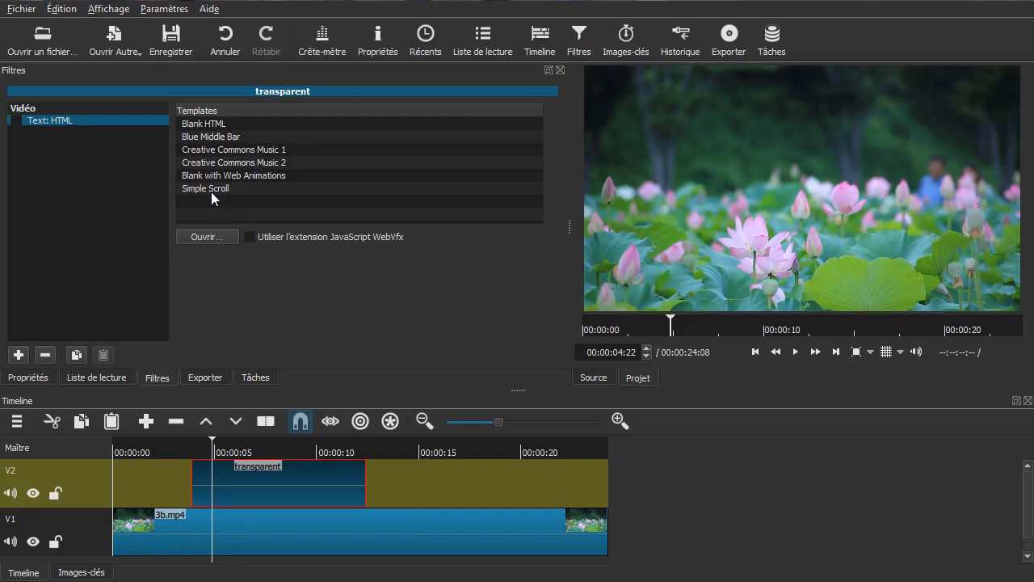
pyautogui.doubleClick(212, 125)
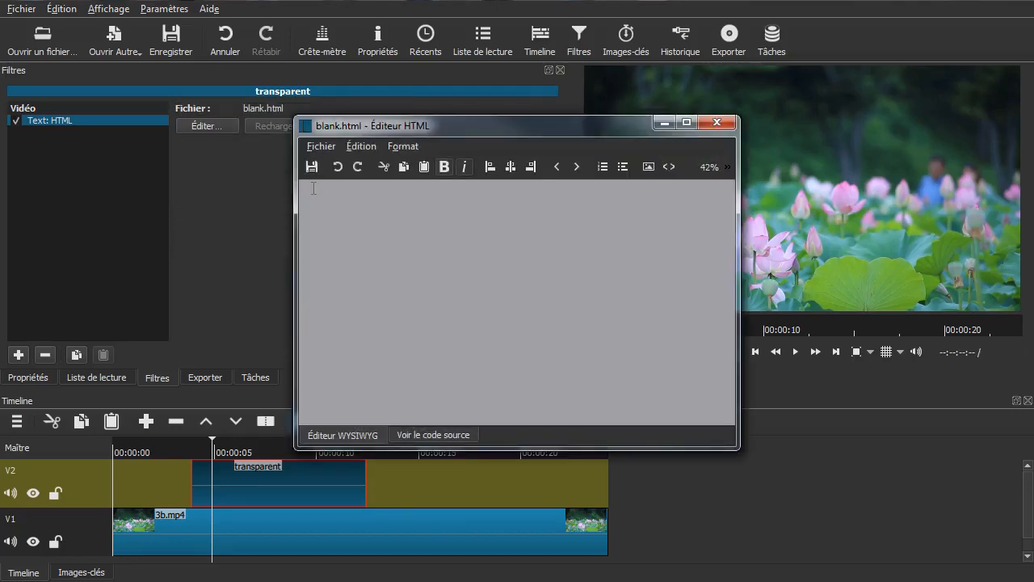
# Switch to the file explorer and check the HTML file in the Blank HTML 1 folder of serie_sur_shotcut
pyautogui.moveTo(446, 123); pyautogui.dragTo(514, 119)
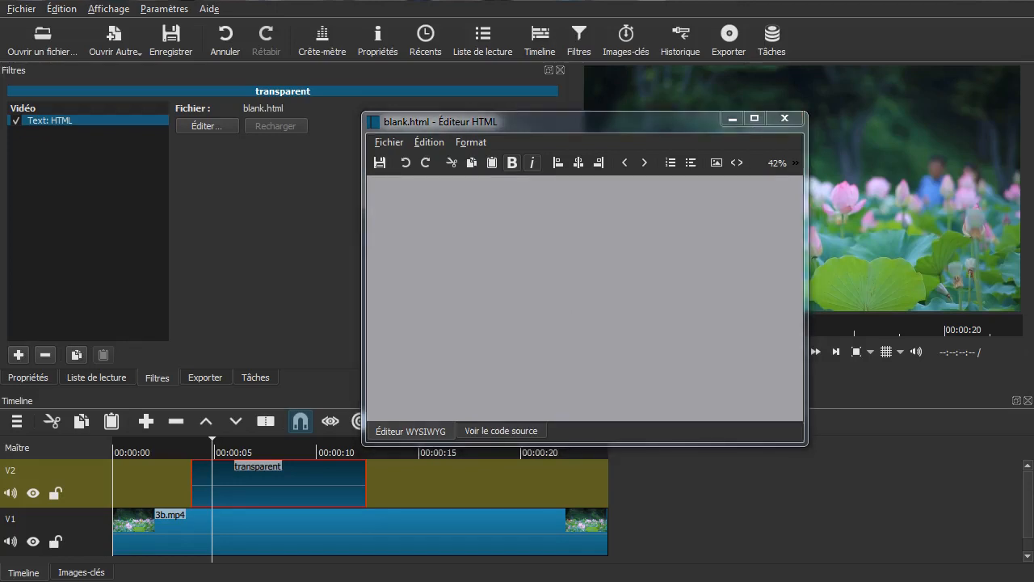
pyautogui.moveTo(1033, 222); pyautogui.dragTo(540, 80)
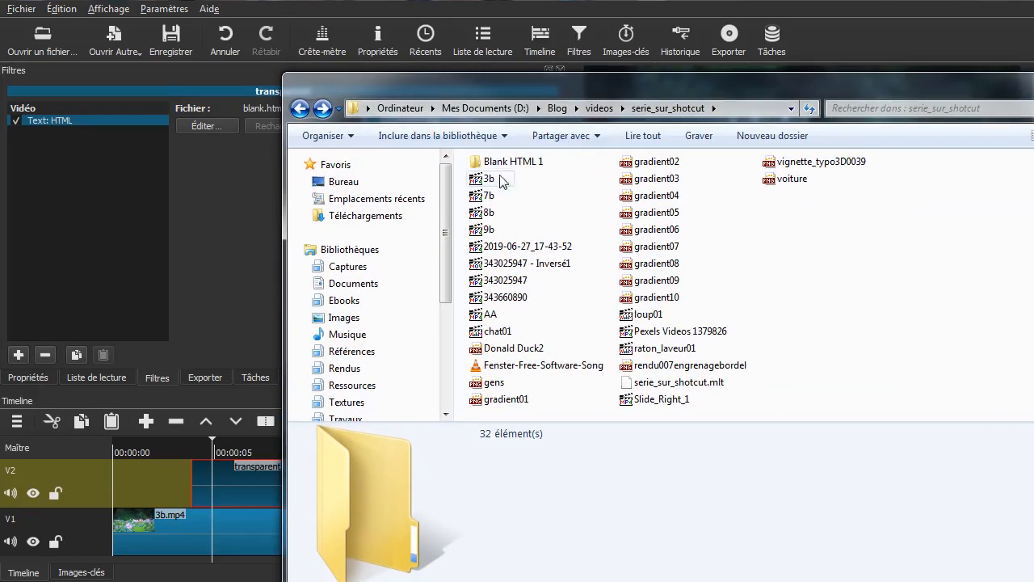
pyautogui.doubleClick(533, 164)
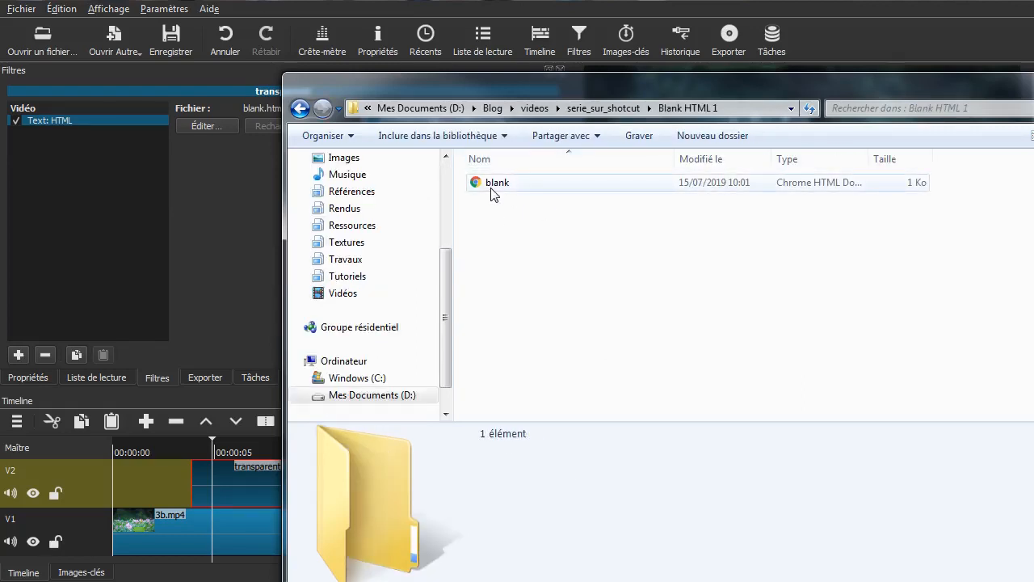
pyautogui.click(603, 108)
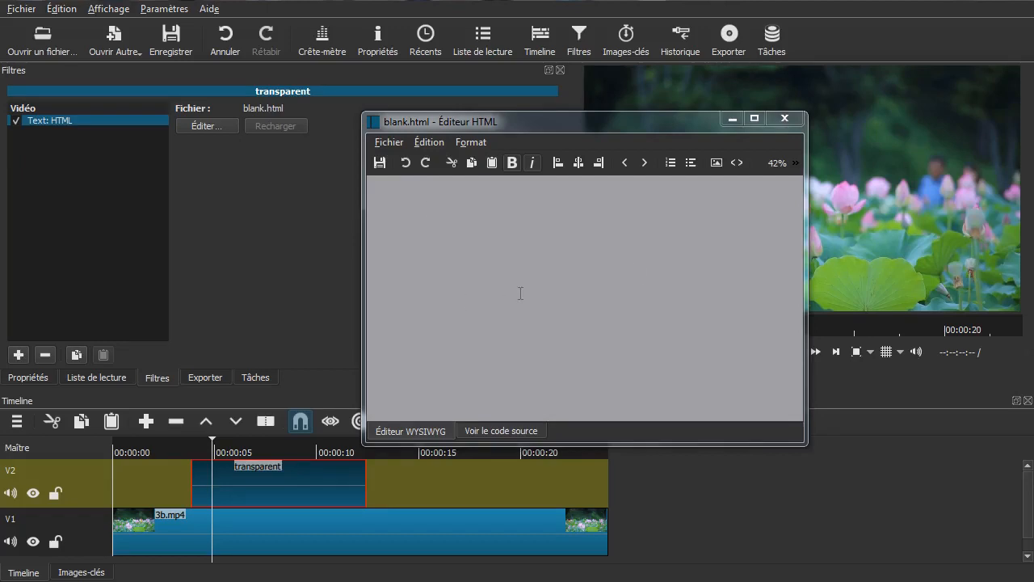
# Enlarge the HTML editor window and view the source code of blank.html
pyautogui.moveTo(536, 126); pyautogui.dragTo(238, 88)
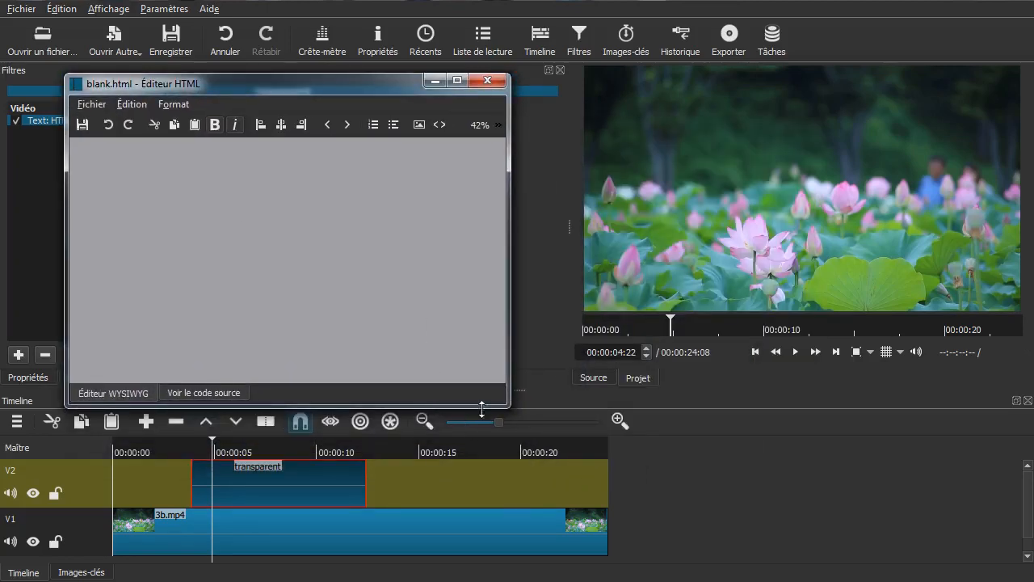
pyautogui.moveTo(507, 404); pyautogui.dragTo(750, 535)
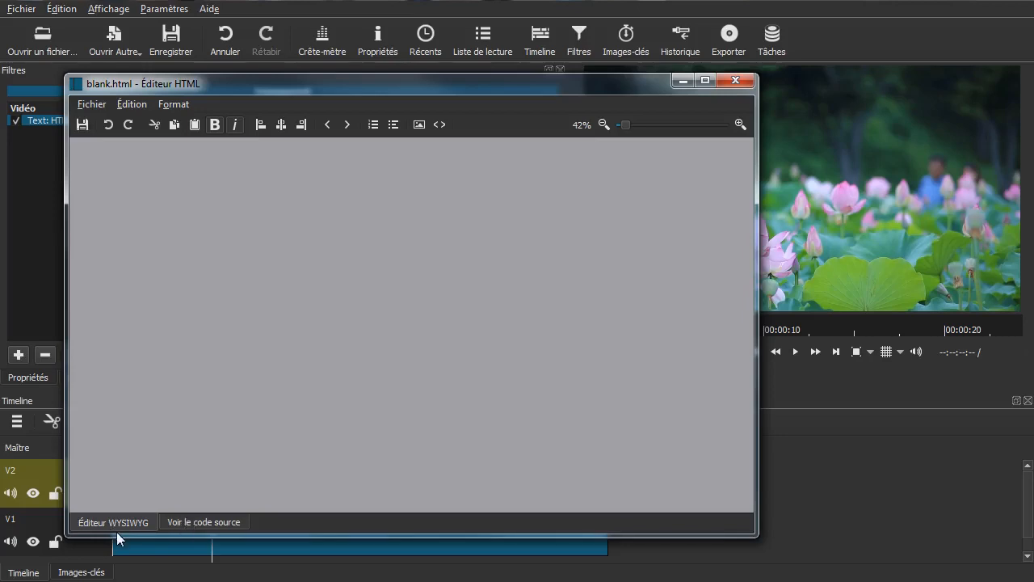
pyautogui.click(192, 522)
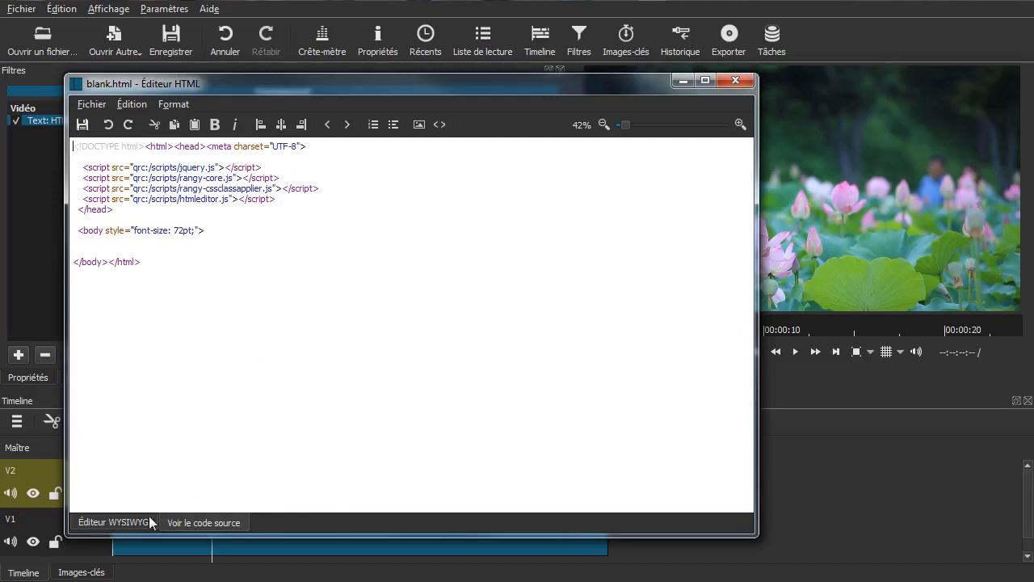
# In the WYSIWYG editor, write "Un titre" and, on the line below, "Du texte, encore du texte, toujours du texte,"
pyautogui.click(121, 523)
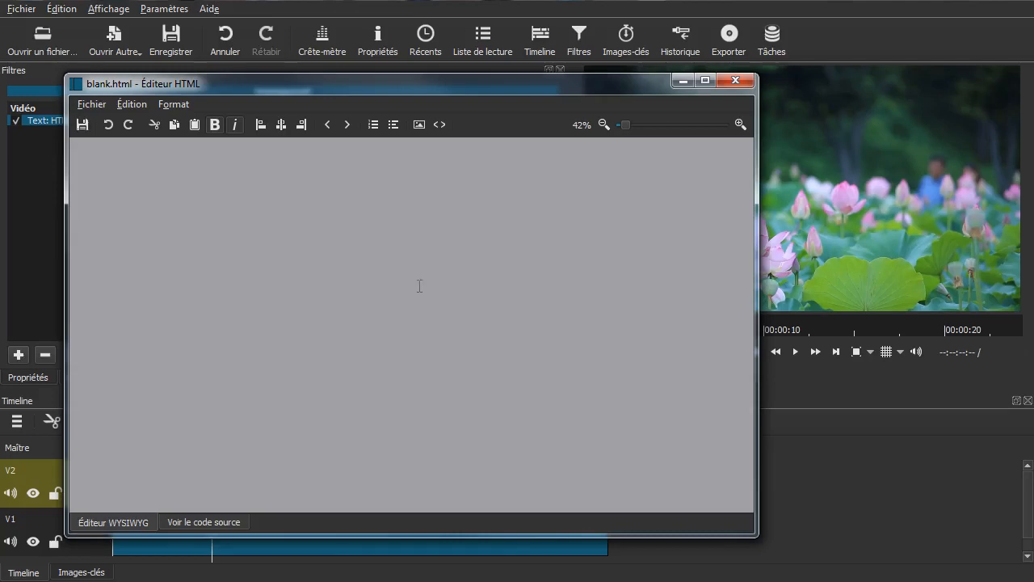
pyautogui.click(342, 242)
pyautogui.write('Un ')
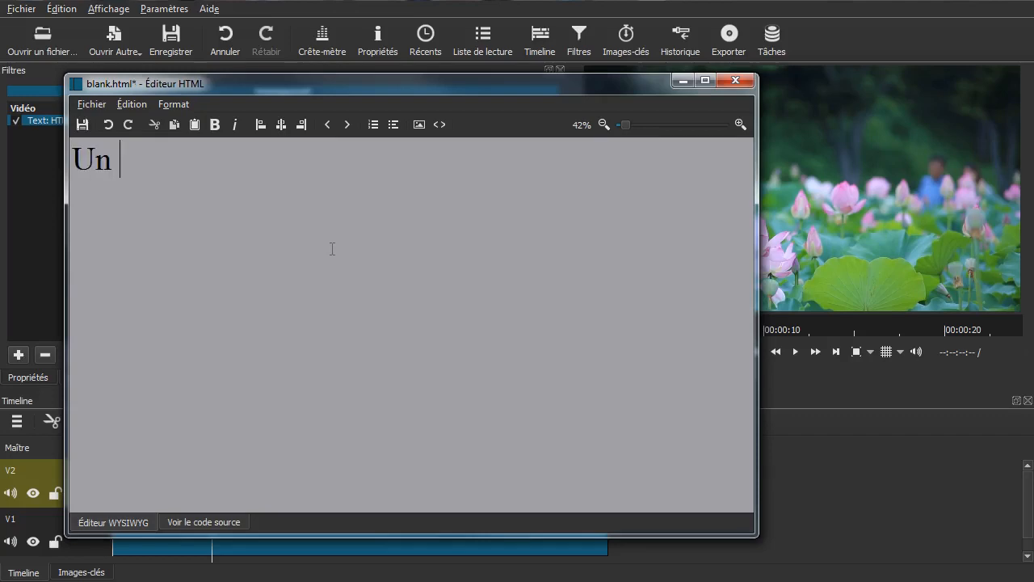
pyautogui.write('titre')
pyautogui.press('Return')
pyautogui.write('Du ')
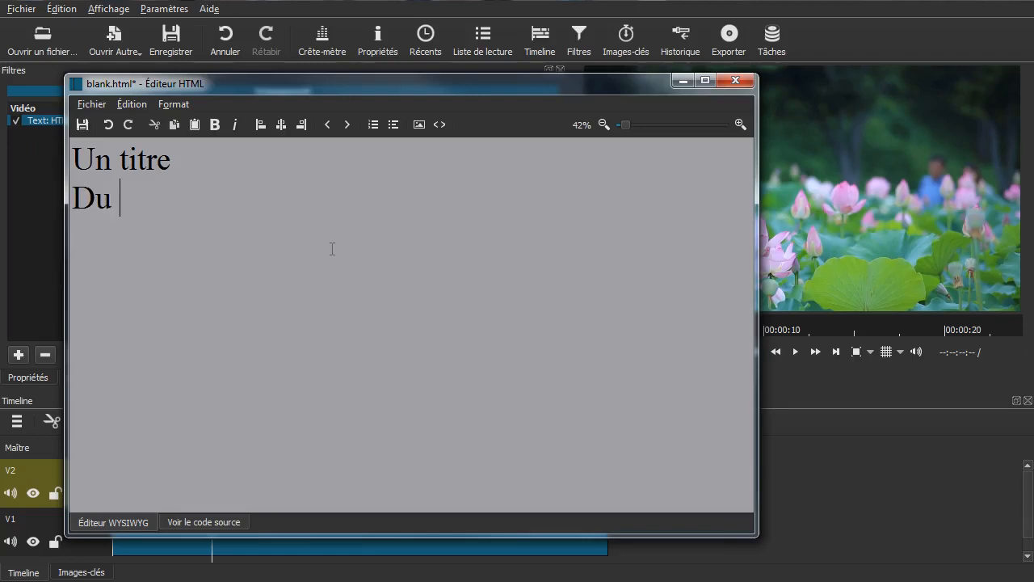
pyautogui.write('texte, ')
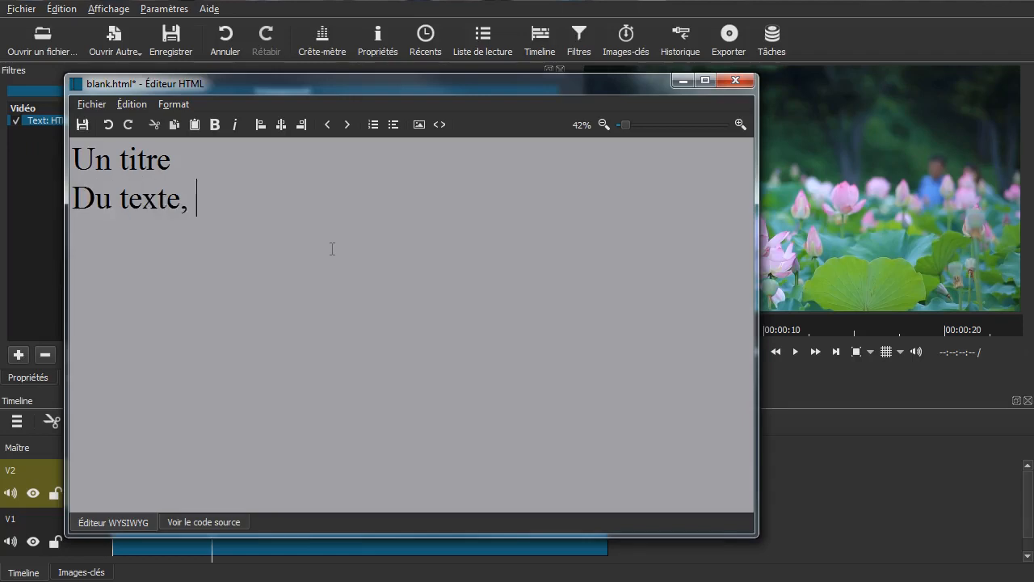
pyautogui.write('encore du t')
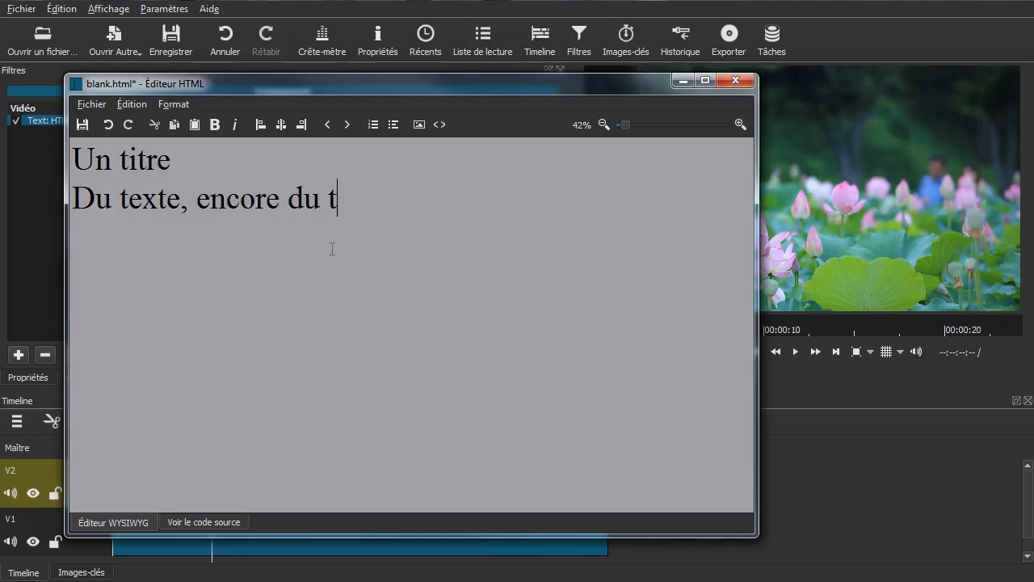
pyautogui.write('exte, tou')
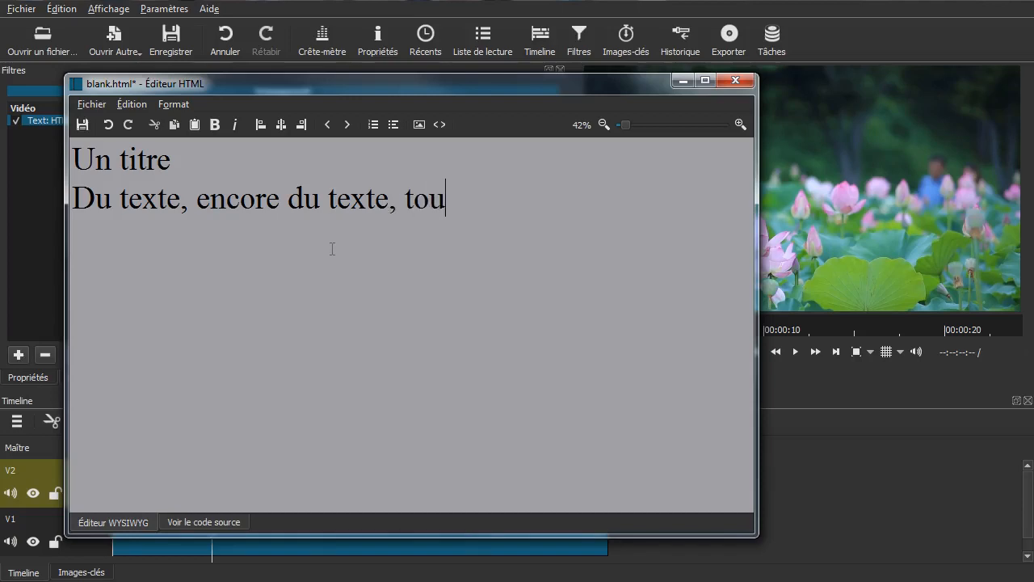
pyautogui.write('jours du ')
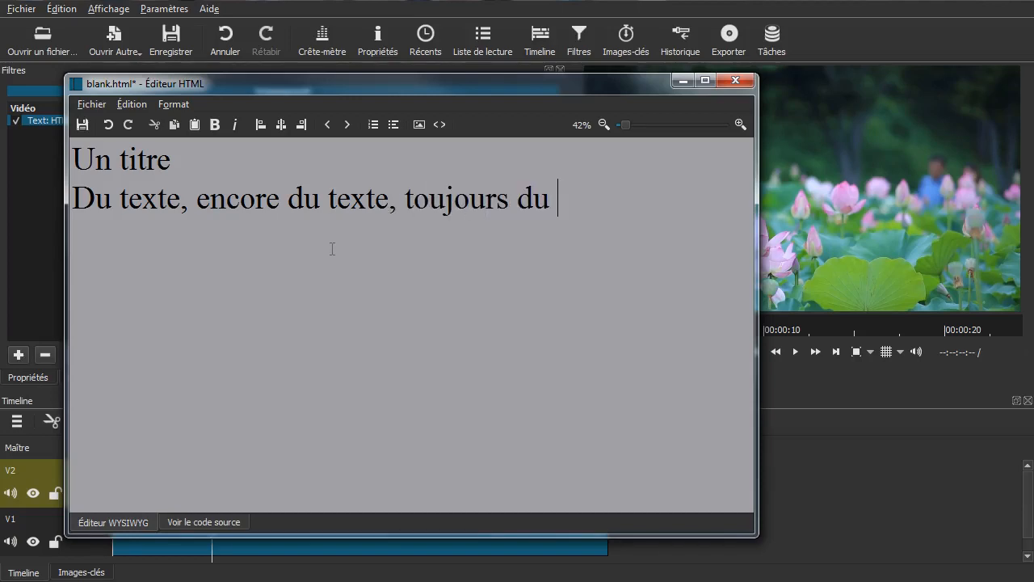
pyautogui.write('texte')
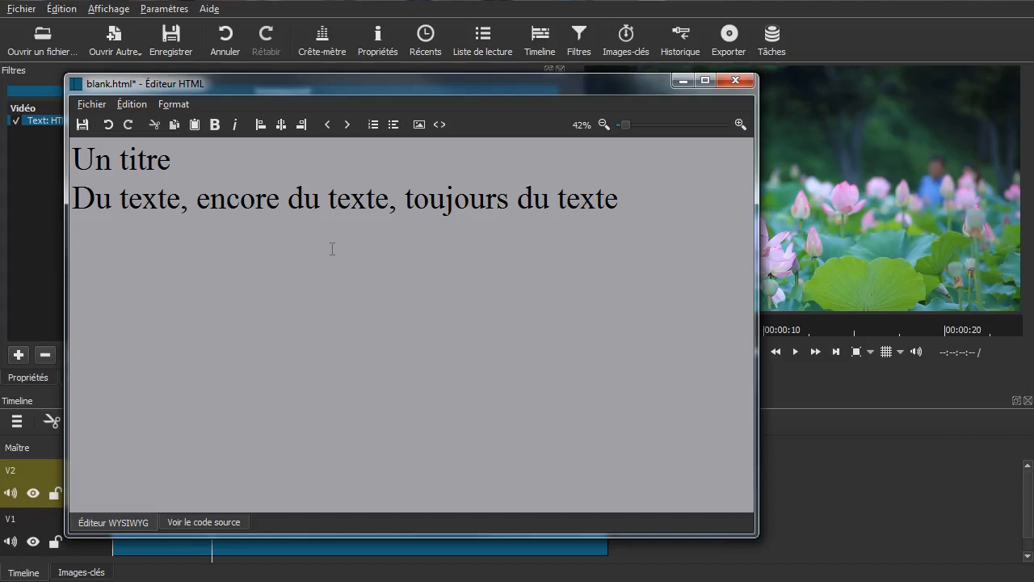
pyautogui.write(',')
# Repeat the phrase "encore du texte, toujours du texte," six more times after the existing text and end the paragraph with a full stop
pyautogui.hotkey('shift', 'Left')
pyautogui.hotkey('shift', 'Left')
pyautogui.hotkey('shift', 'Left')
pyautogui.hotkey('shift', 'Left')
pyautogui.hotkey('shift', 'Left')
pyautogui.hotkey('shift', 'Left')
pyautogui.hotkey('shift', 'Left')
pyautogui.hotkey('shift', 'Left')
pyautogui.hotkey('shift', 'Left')
pyautogui.hotkey('shift', 'Left')
pyautogui.hotkey('shift', 'Left')
pyautogui.hotkey('shift', 'Left')
pyautogui.hotkey('shift', 'Left')
pyautogui.hotkey('shift', 'Left')
pyautogui.hotkey('shift', 'Left')
pyautogui.hotkey('shift', 'Left')
pyautogui.hotkey('shift', 'Left')
pyautogui.hotkey('shift', 'Left')
pyautogui.hotkey('shift', 'Left')
pyautogui.hotkey('shift', 'Left')
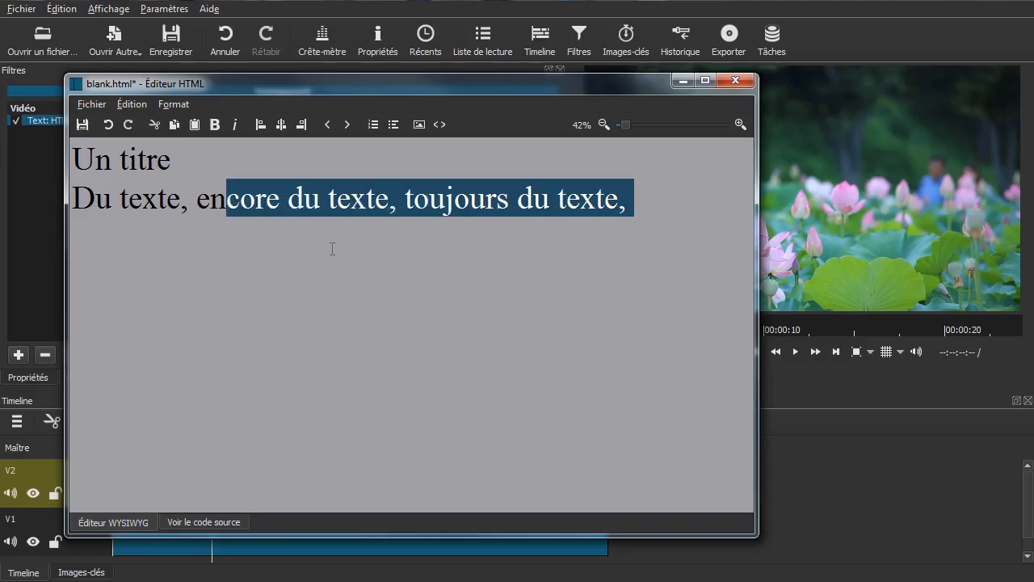
pyautogui.hotkey('shift', 'Left')
pyautogui.hotkey('shift', 'Left')
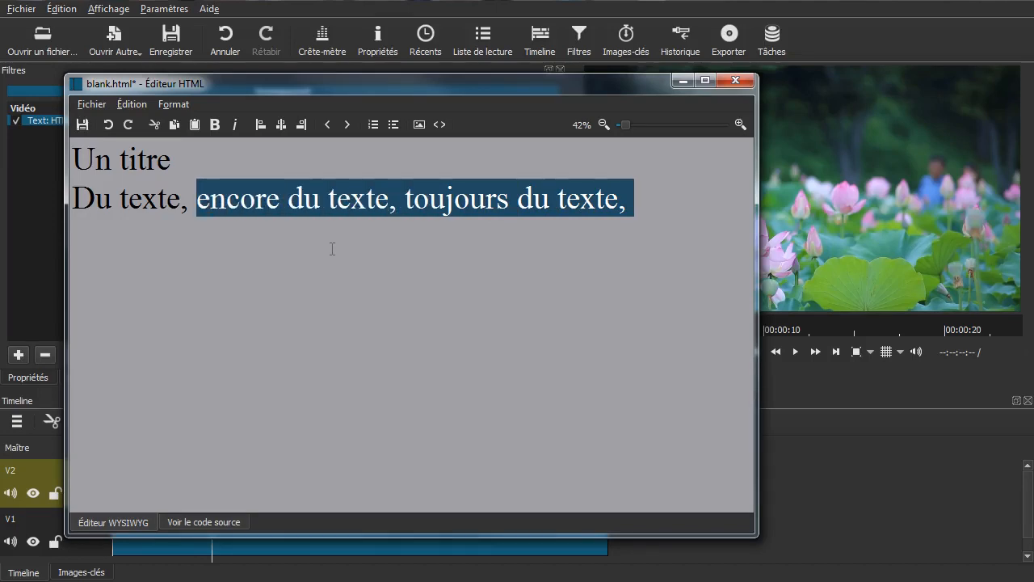
pyautogui.press('Right')
pyautogui.hotkey('ctrl', 'v')
pyautogui.hotkey('ctrl', 'v')
pyautogui.hotkey('ctrl', 'v')
pyautogui.hotkey('ctrl', 'v')
pyautogui.hotkey('ctrl', 'v')
pyautogui.hotkey('ctrl', 'v')
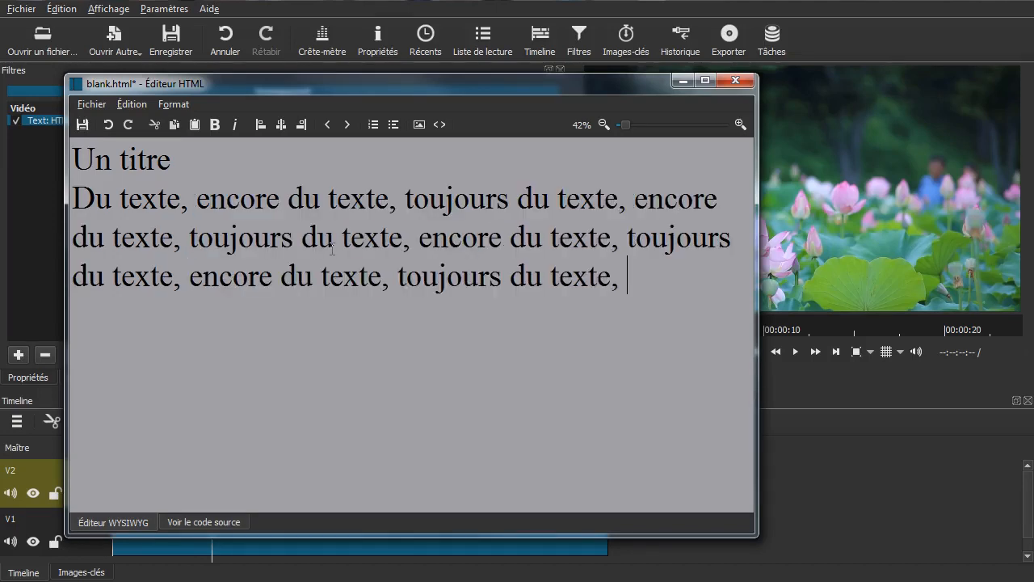
pyautogui.press('BackSpace')
pyautogui.press('BackSpace')
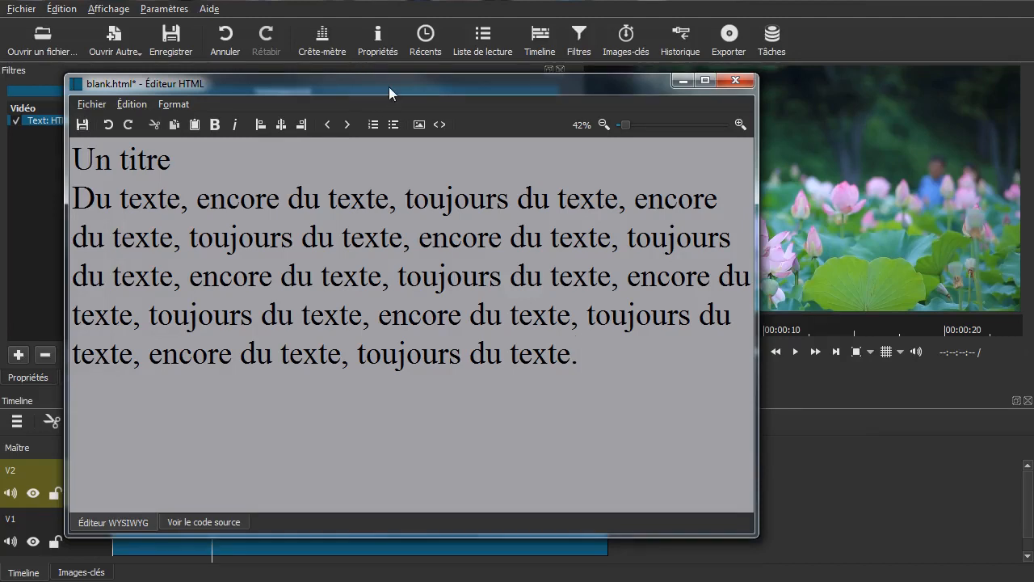
# Save blank.html and uncover the video preview to check the text over the lotus video
pyautogui.moveTo(388, 86); pyautogui.dragTo(487, 366)
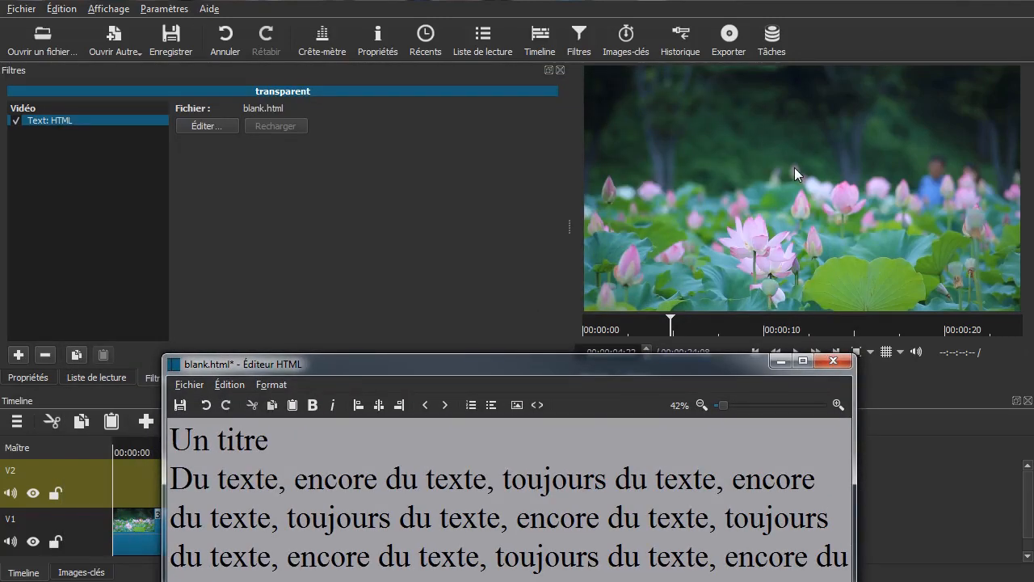
pyautogui.moveTo(418, 366); pyautogui.dragTo(289, 81)
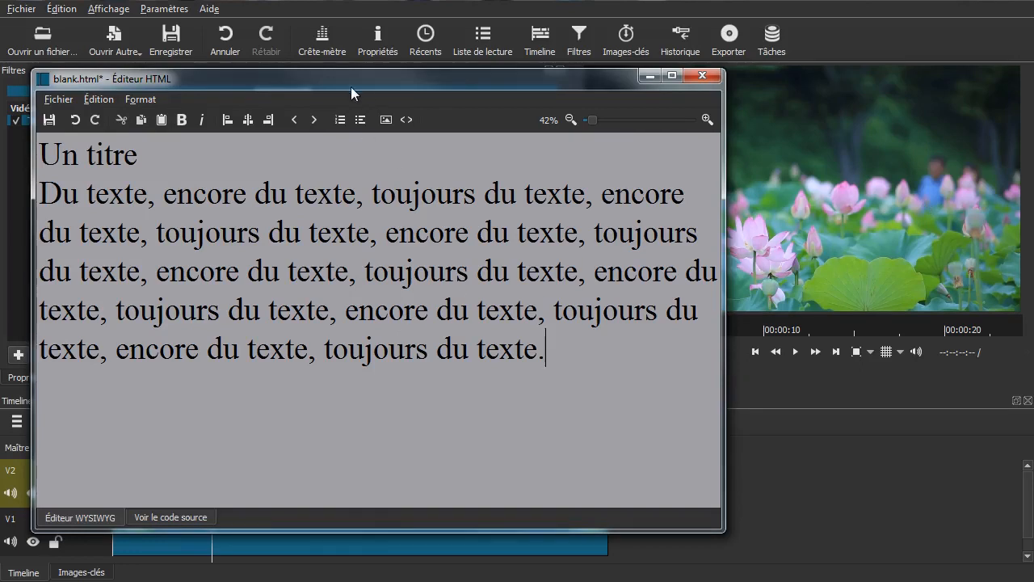
pyautogui.moveTo(350, 87); pyautogui.dragTo(436, 97)
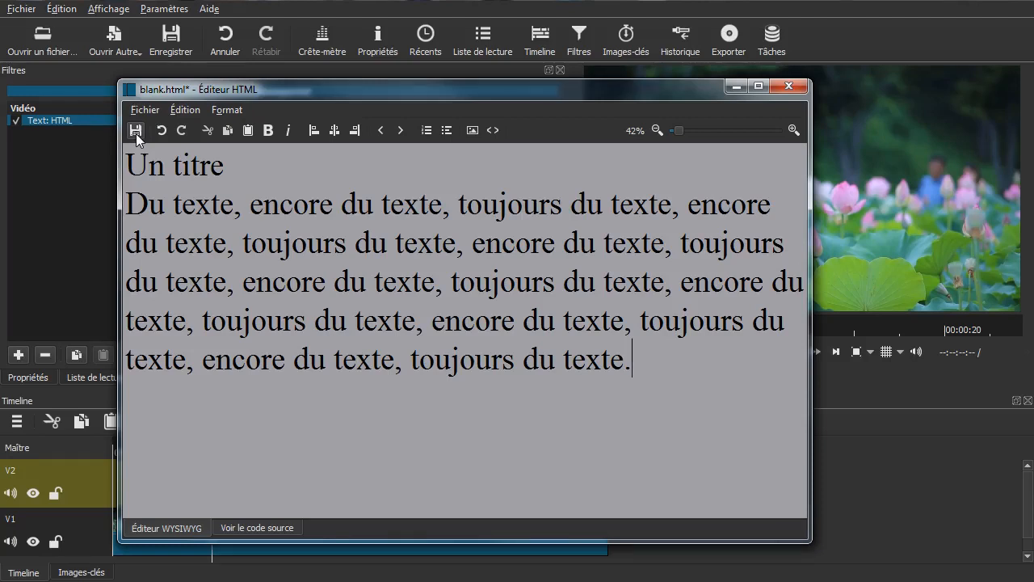
pyautogui.click(136, 132)
pyautogui.moveTo(359, 81); pyautogui.dragTo(388, 289)
pyautogui.moveTo(589, 294); pyautogui.dragTo(575, 388)
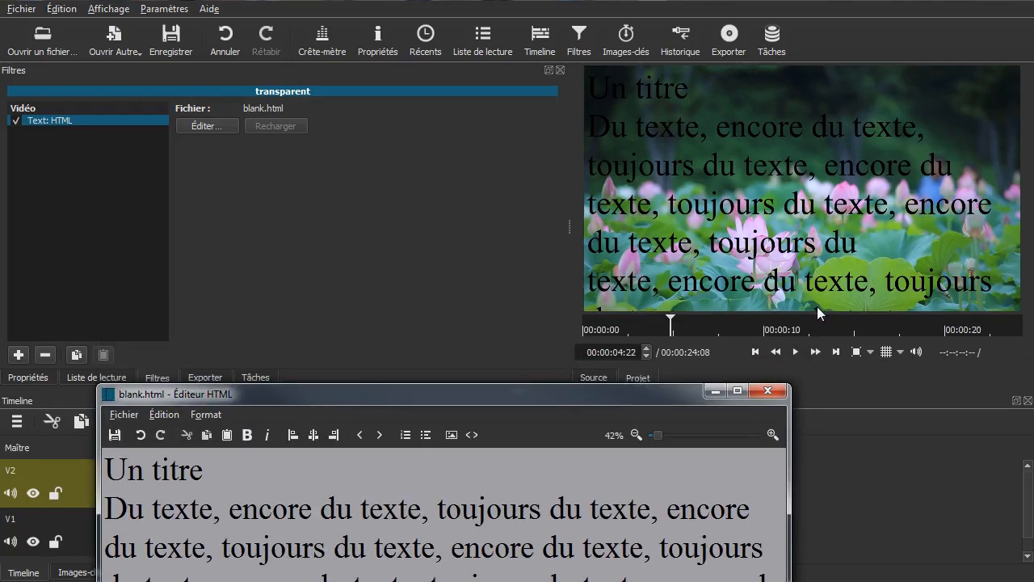
pyautogui.moveTo(457, 396); pyautogui.dragTo(397, 138)
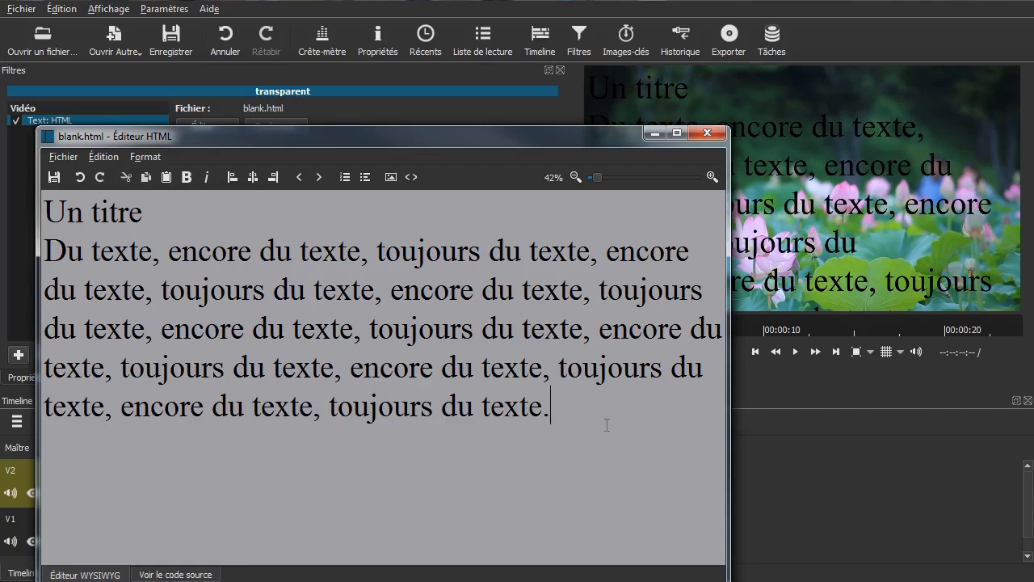
# Set the font size of the title and paragraph to 32 points, save the file and check the video preview
pyautogui.moveTo(590, 410); pyautogui.dragTo(45, 214)
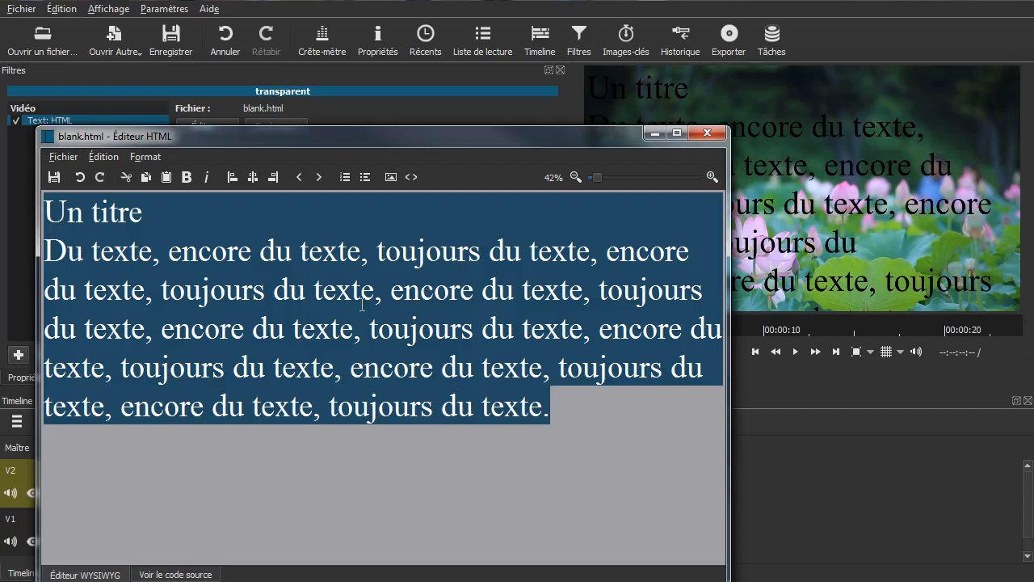
pyautogui.click(146, 157)
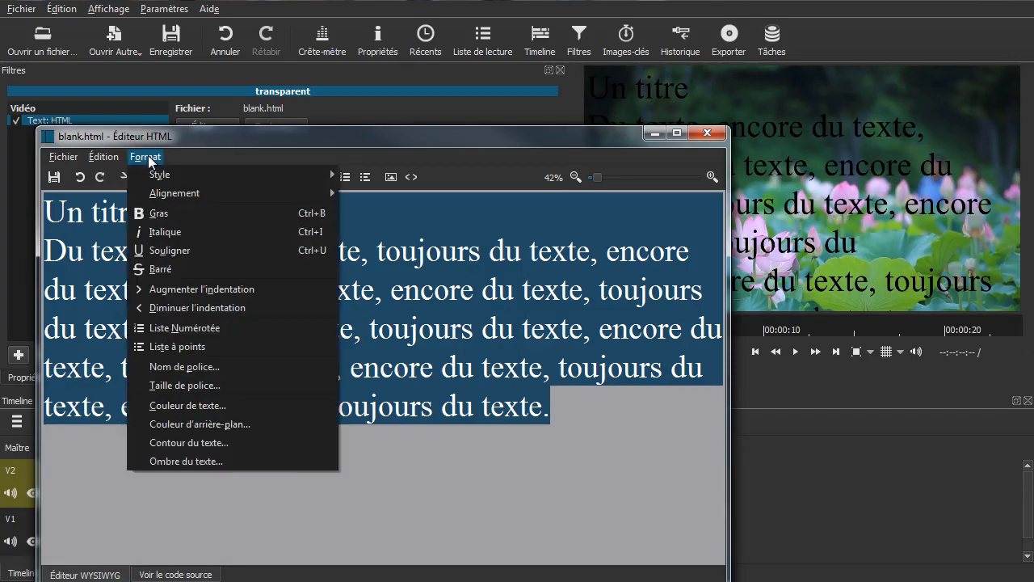
pyautogui.click(176, 387)
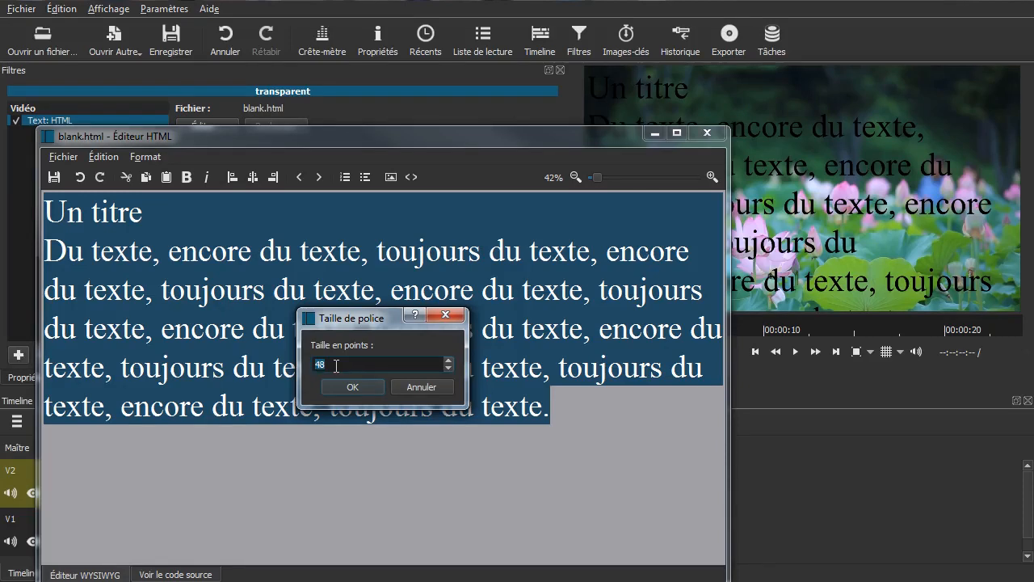
pyautogui.write('32')
pyautogui.click(354, 387)
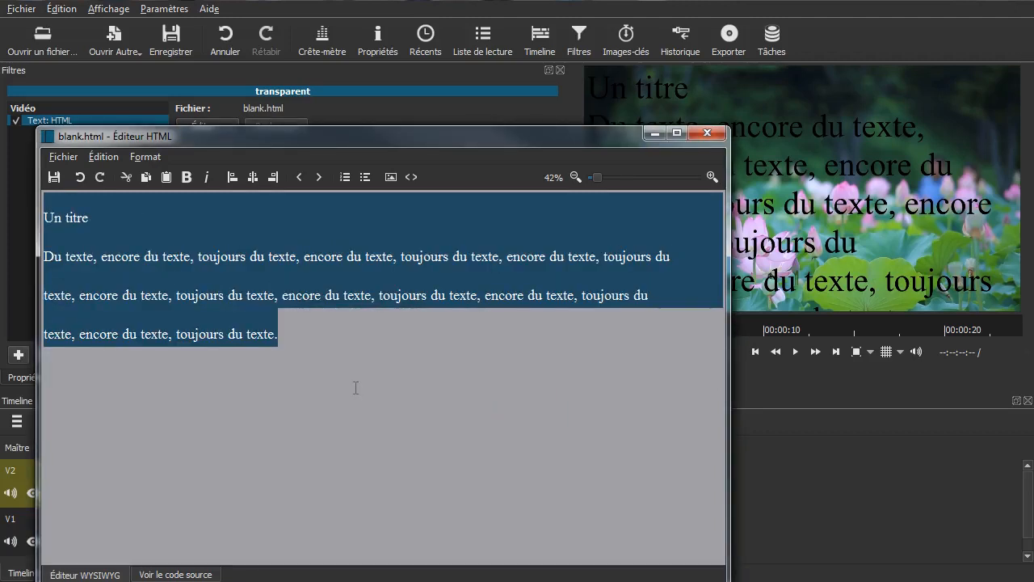
pyautogui.click(54, 177)
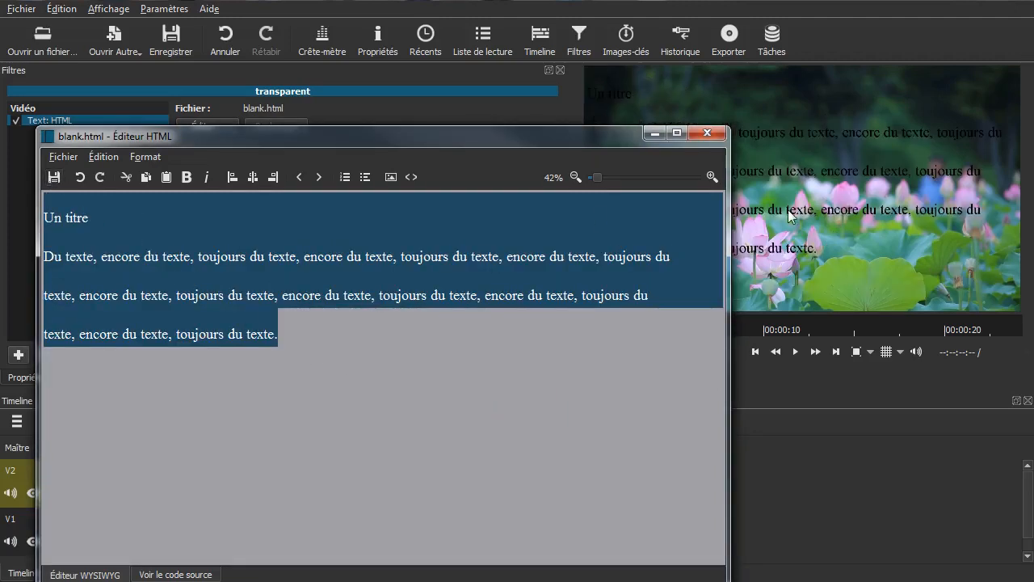
pyautogui.moveTo(540, 144); pyautogui.dragTo(675, 388)
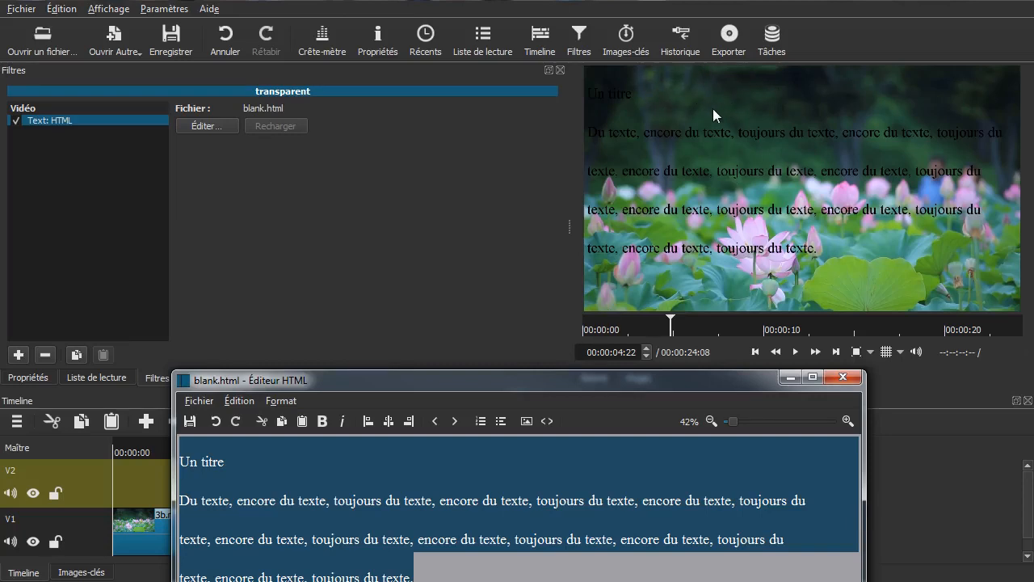
pyautogui.moveTo(544, 375); pyautogui.dragTo(449, 142)
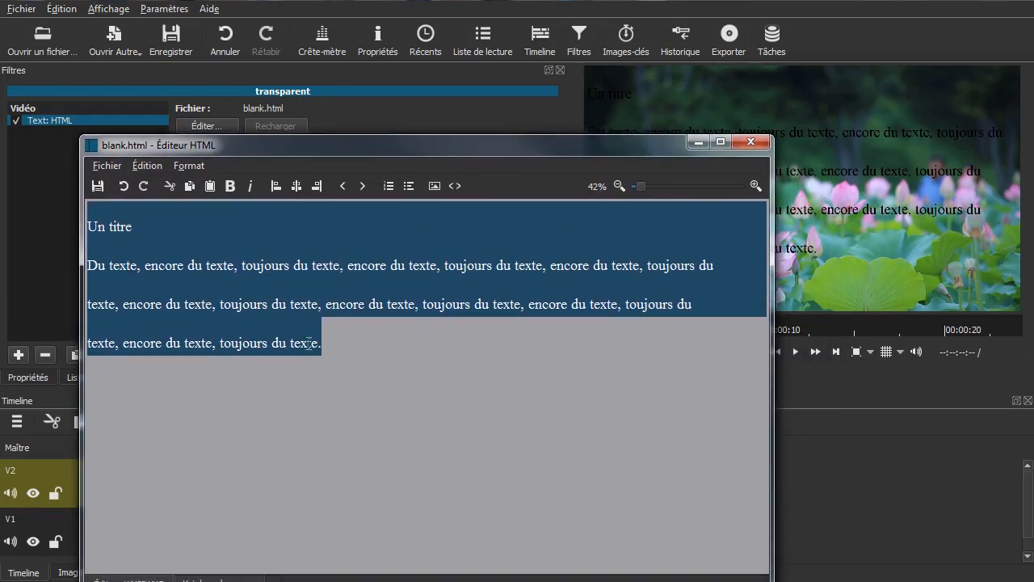
# Change the colour of the whole text to white (#ffffff) and save the file
pyautogui.moveTo(333, 345); pyautogui.dragTo(68, 232)
pyautogui.click(191, 166)
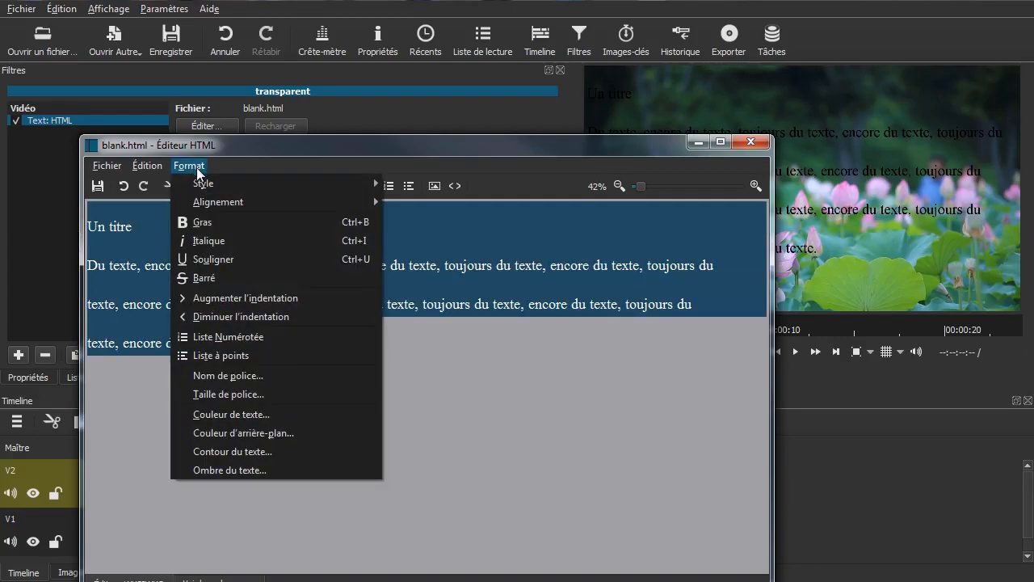
pyautogui.click(222, 414)
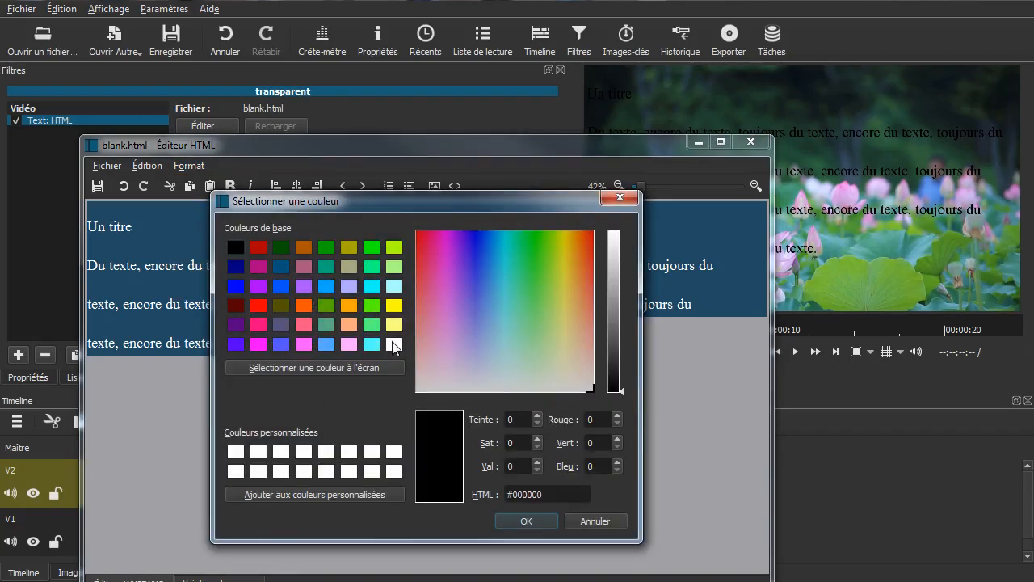
pyautogui.click(395, 344)
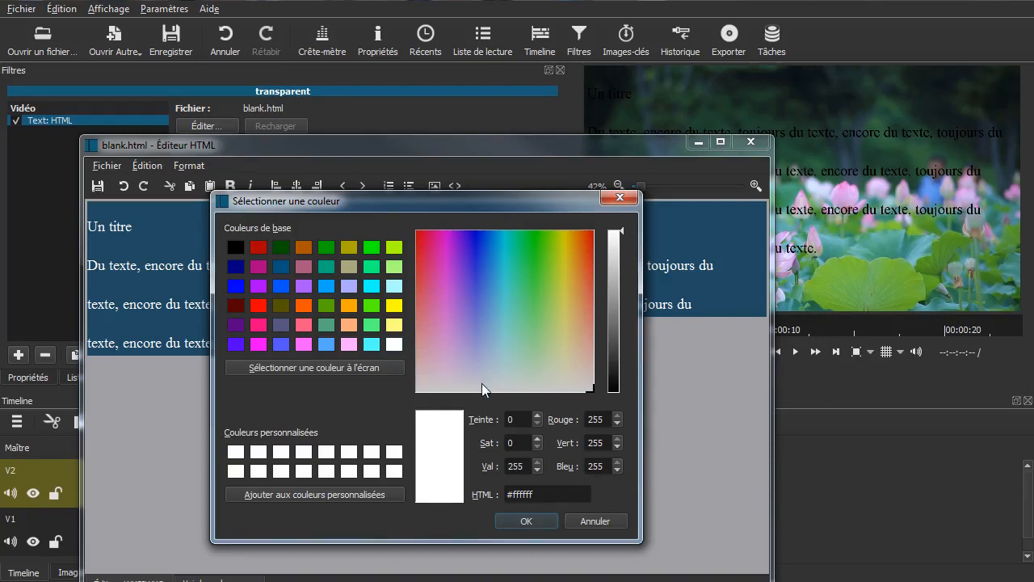
pyautogui.click(533, 520)
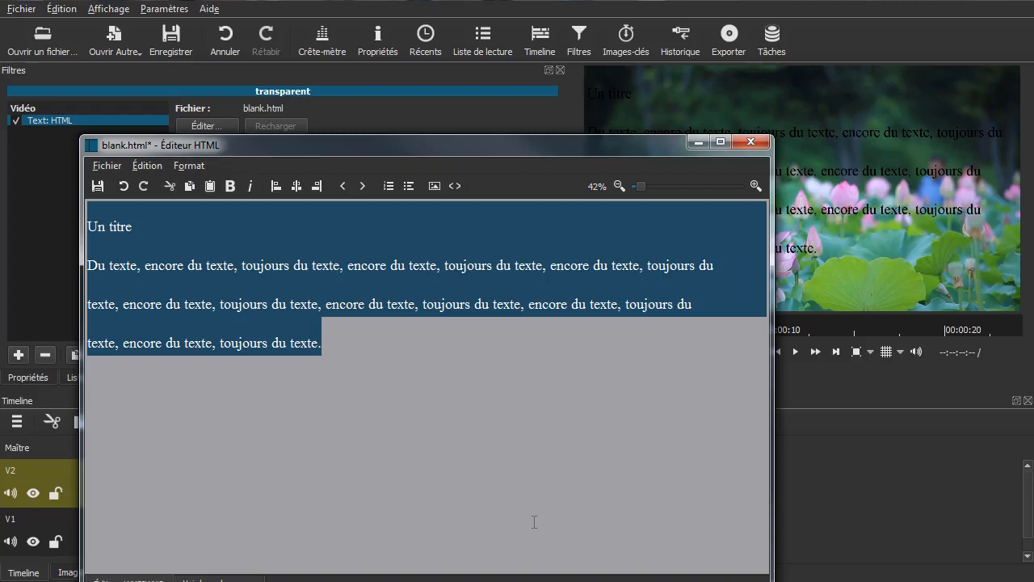
pyautogui.click(406, 409)
pyautogui.click(98, 187)
pyautogui.moveTo(477, 144); pyautogui.dragTo(453, 144)
# Centre the title and paragraph horizontally, save the file and check the result in the video preview
pyautogui.moveTo(351, 340); pyautogui.dragTo(38, 226)
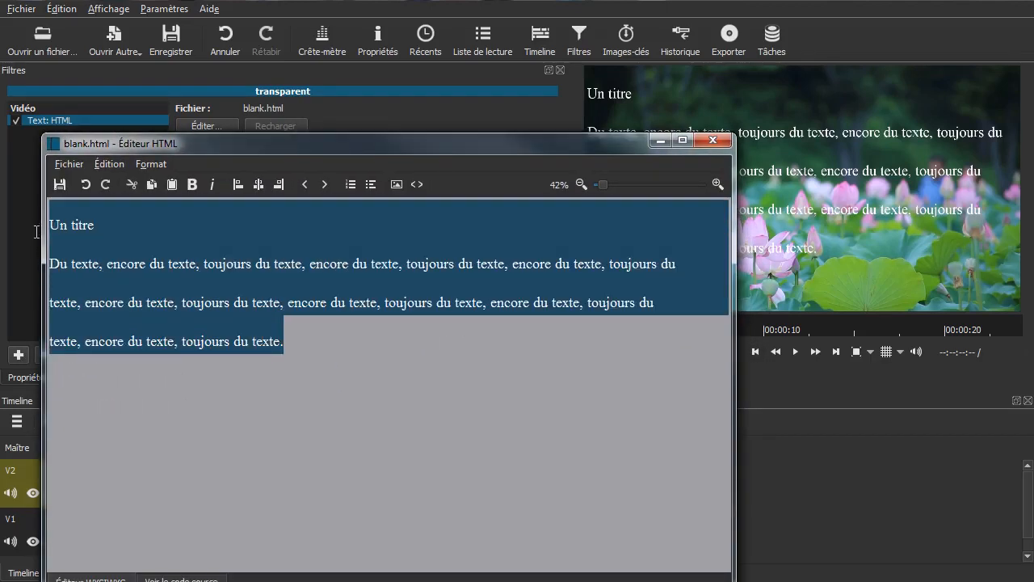
pyautogui.click(278, 184)
pyautogui.click(253, 188)
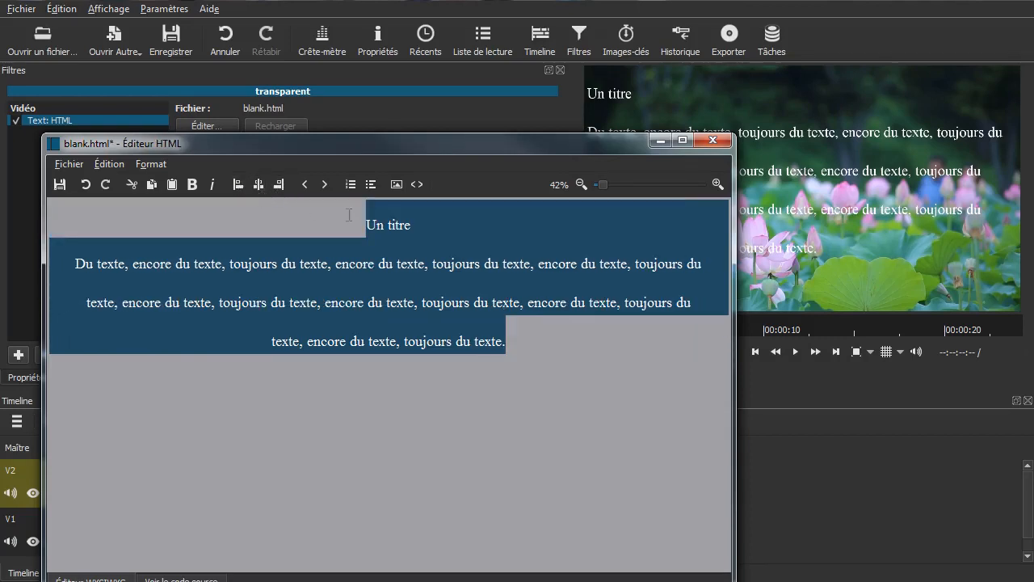
pyautogui.click(57, 182)
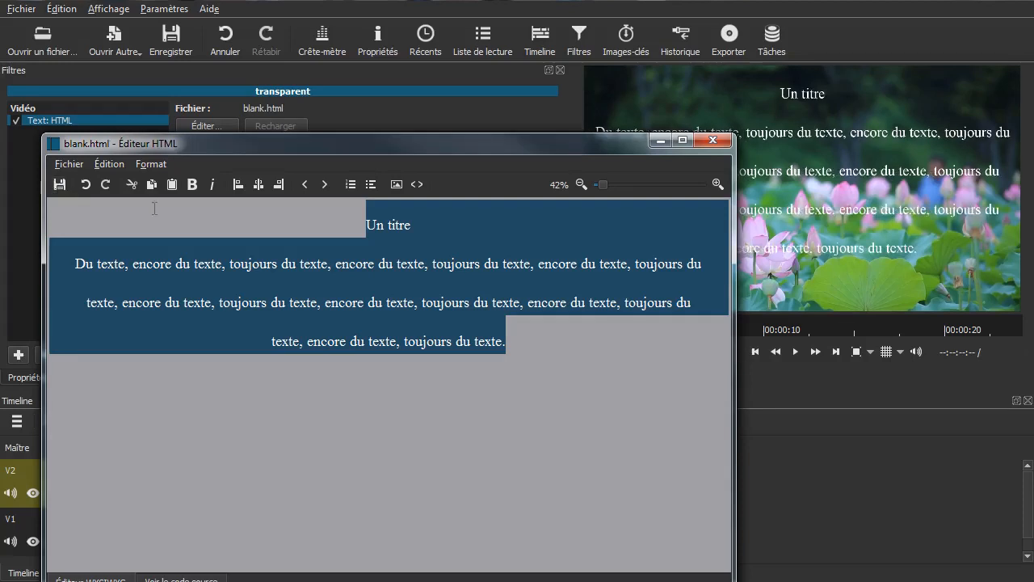
pyautogui.click(516, 382)
pyautogui.moveTo(353, 143); pyautogui.dragTo(398, 315)
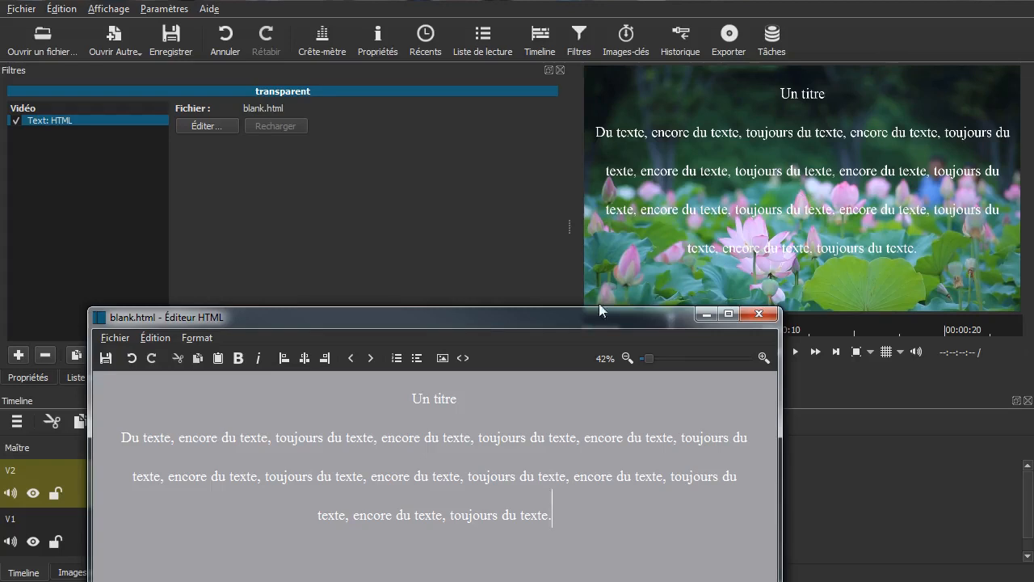
pyautogui.moveTo(570, 316); pyautogui.dragTo(528, 154)
# Set the font size of the title "Un titre" to 48 points and make it bold
pyautogui.click(417, 238)
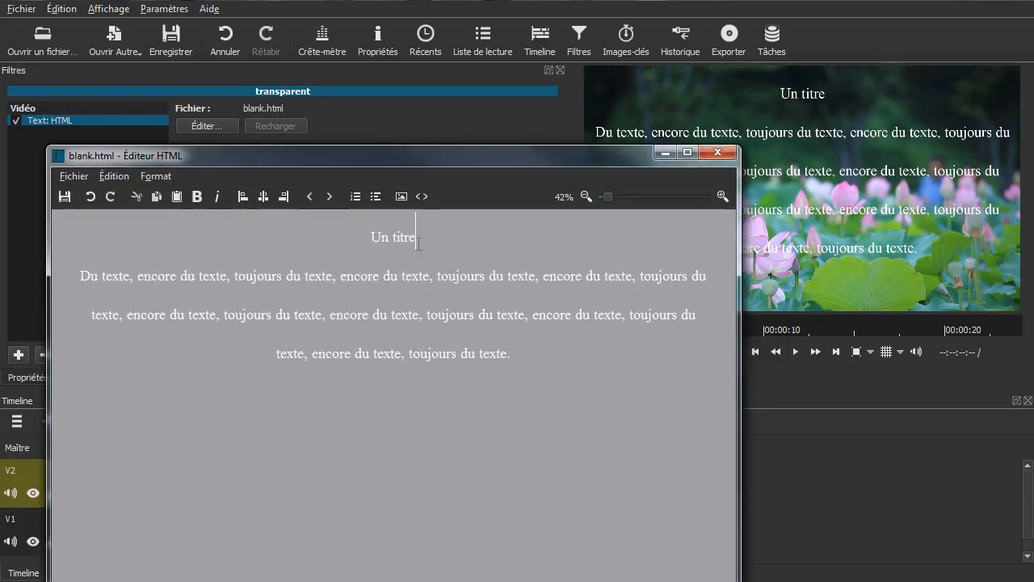
pyautogui.moveTo(418, 243); pyautogui.dragTo(359, 243)
pyautogui.click(139, 177)
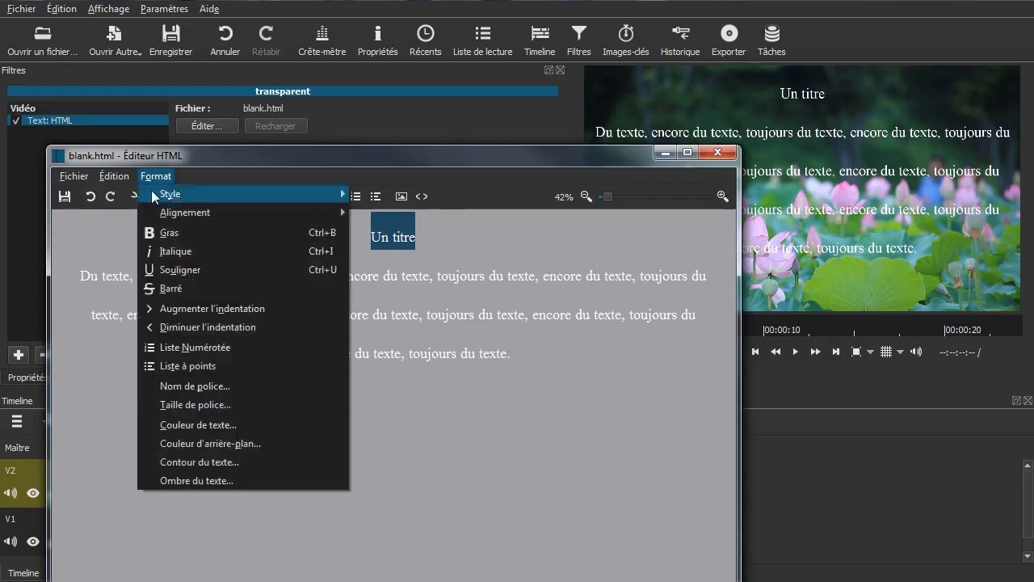
pyautogui.click(191, 404)
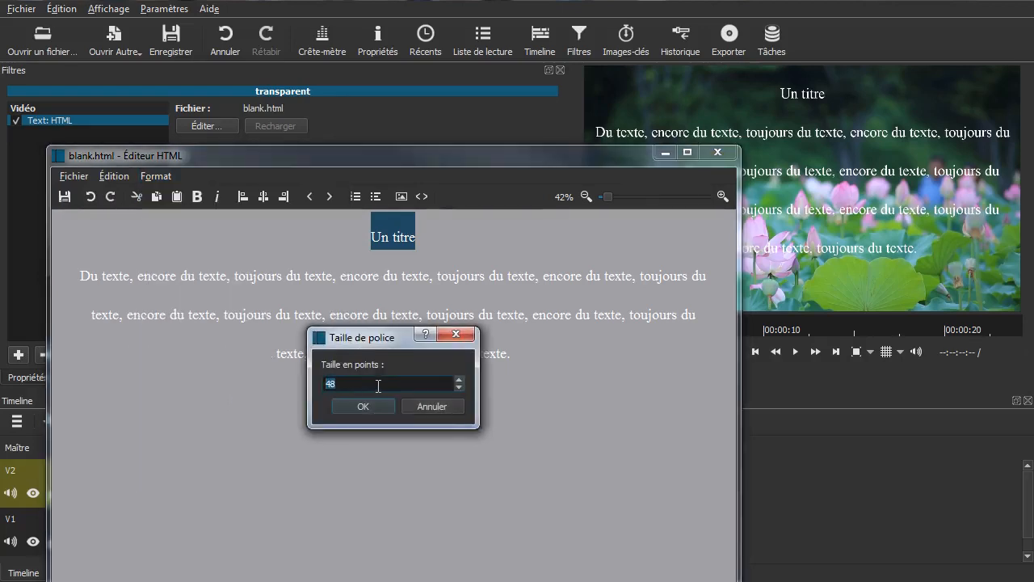
pyautogui.click(348, 409)
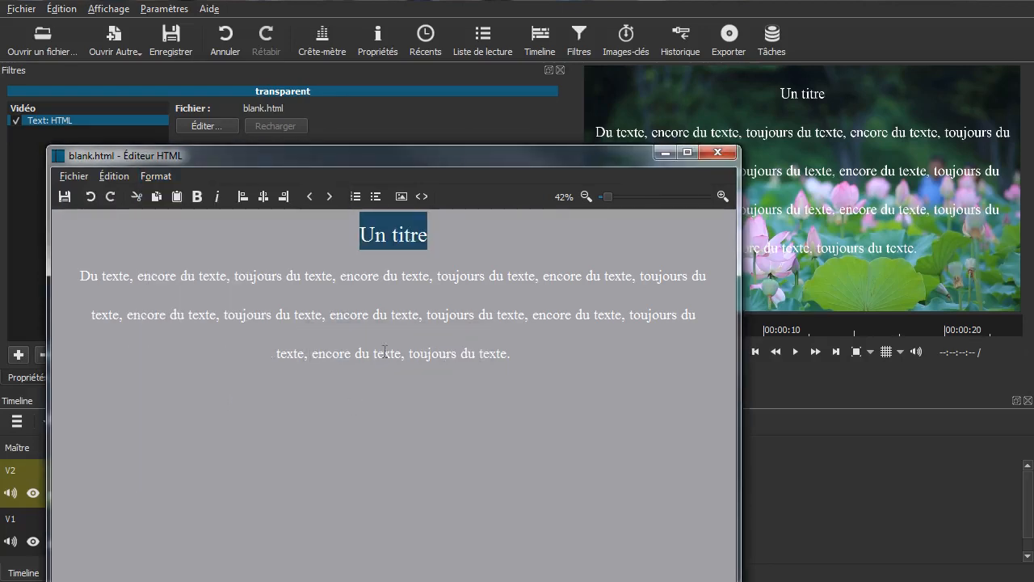
pyautogui.click(195, 198)
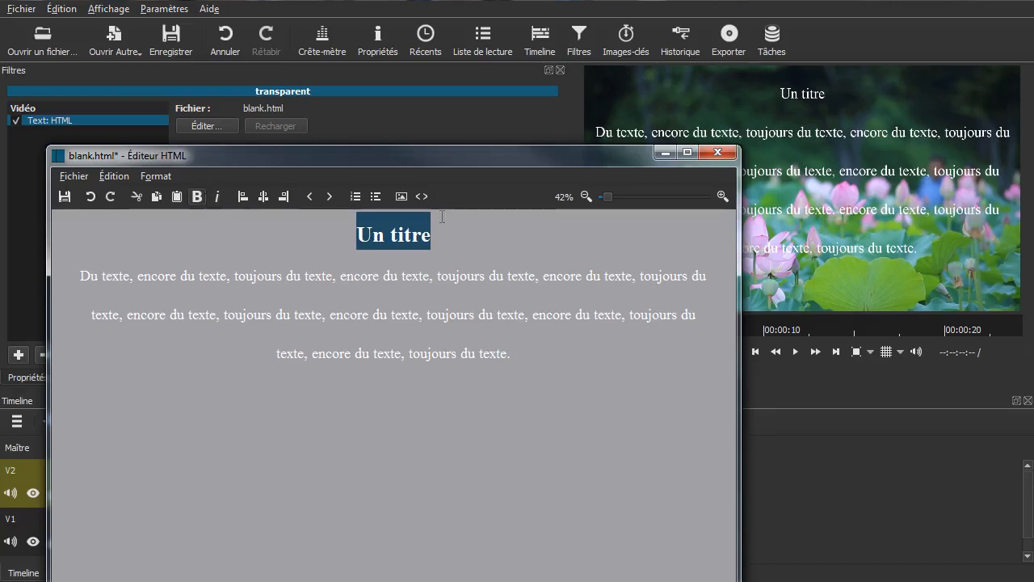
# Add a black text shadow to the title, 3 pixels horizontal, 3 pixels vertical and 8 pixels of progressivity
pyautogui.click(722, 196)
pyautogui.click(723, 197)
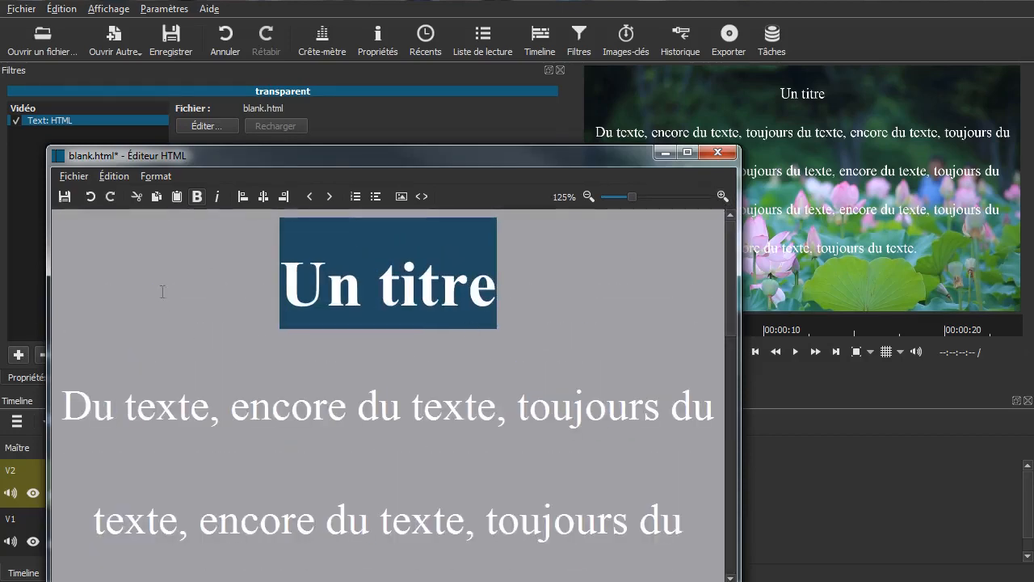
pyautogui.click(156, 175)
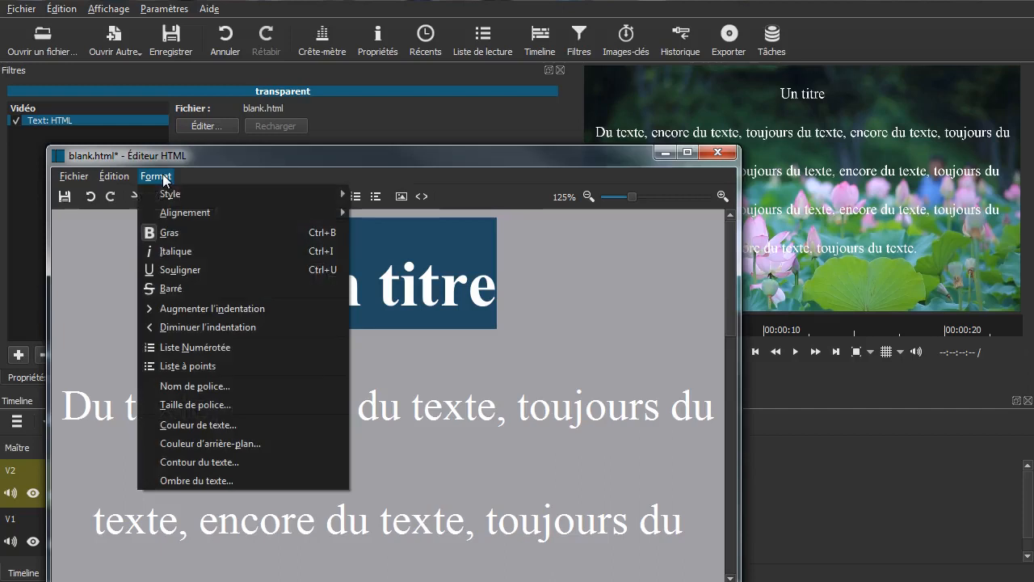
pyautogui.click(171, 481)
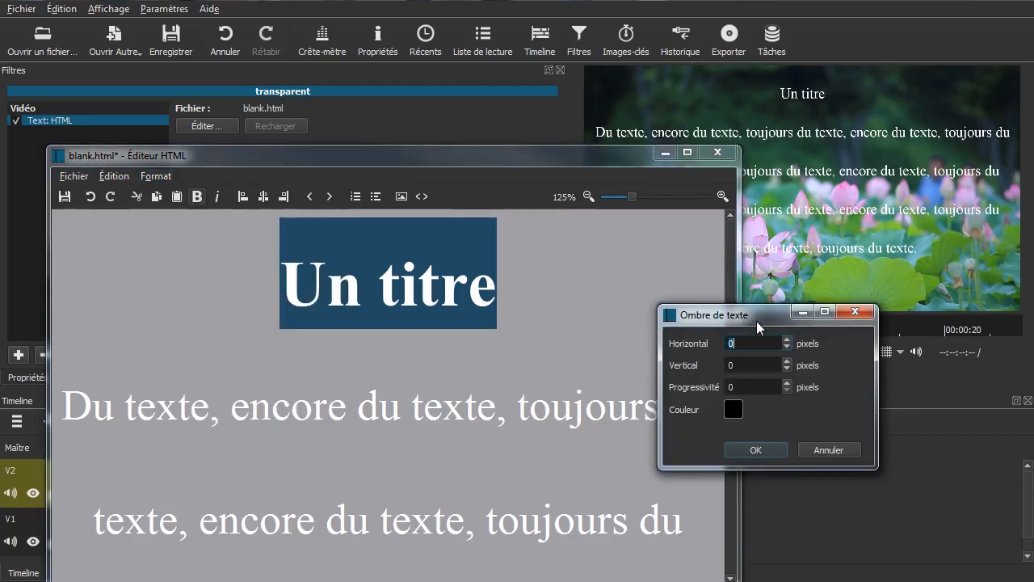
pyautogui.moveTo(758, 321); pyautogui.dragTo(702, 258)
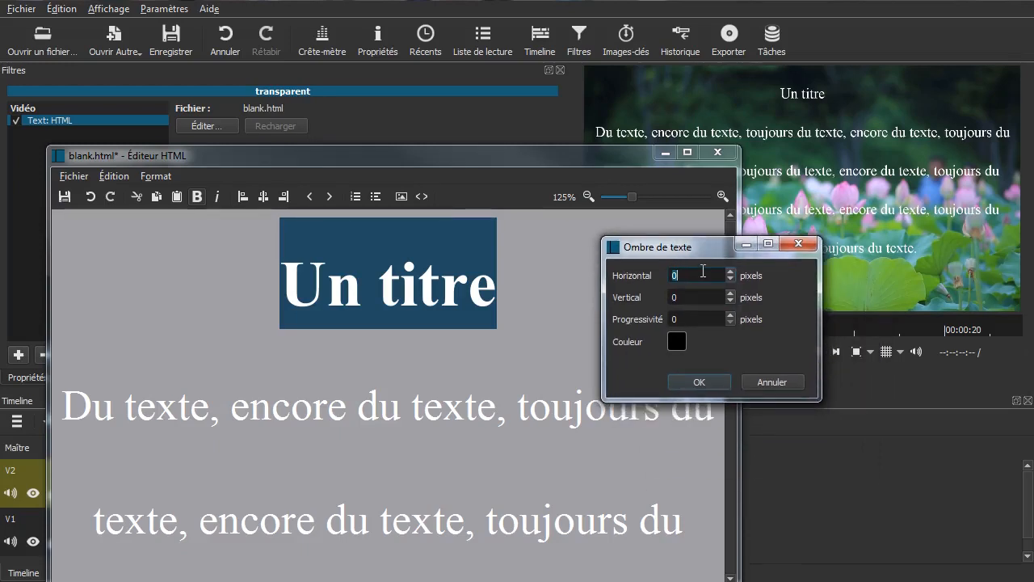
pyautogui.write('3')
pyautogui.press('Tab')
pyautogui.write('3')
pyautogui.press('Tab')
pyautogui.write('8')
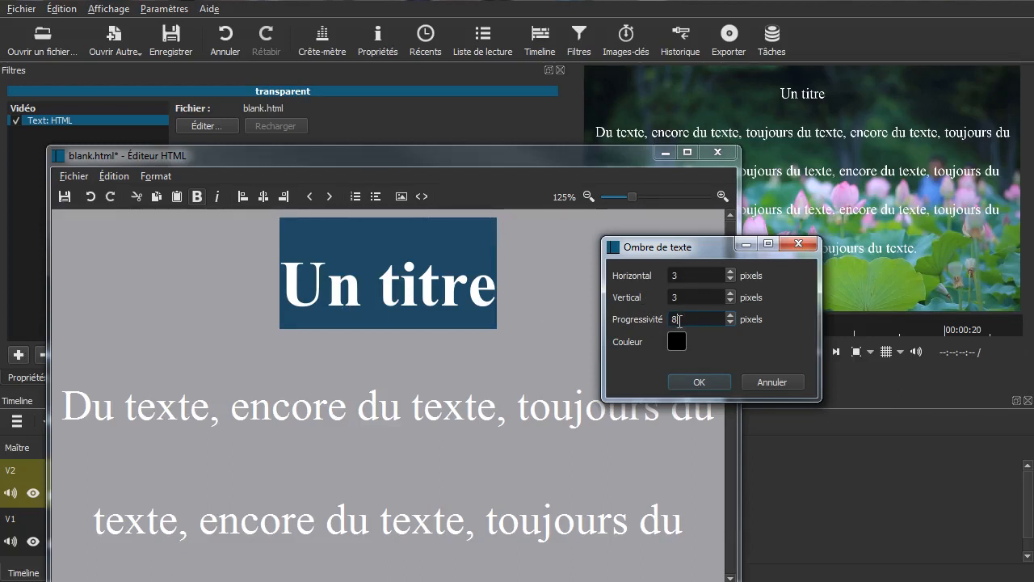
pyautogui.click(696, 381)
pyautogui.click(526, 348)
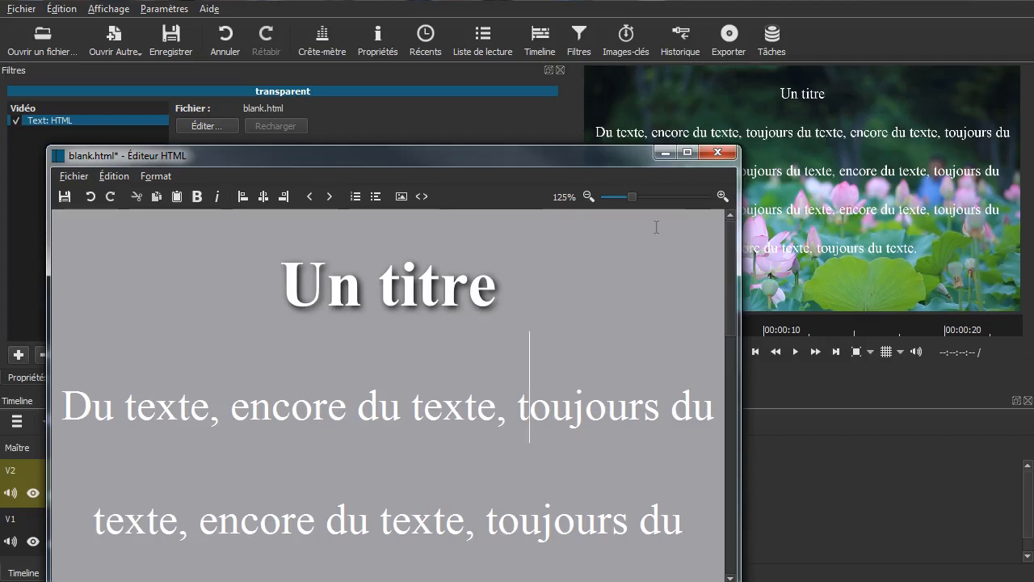
# Inspect the title's shadow up close and save blank.html
pyautogui.click(722, 198)
pyautogui.click(722, 198)
pyautogui.click(722, 198)
pyautogui.click(722, 198)
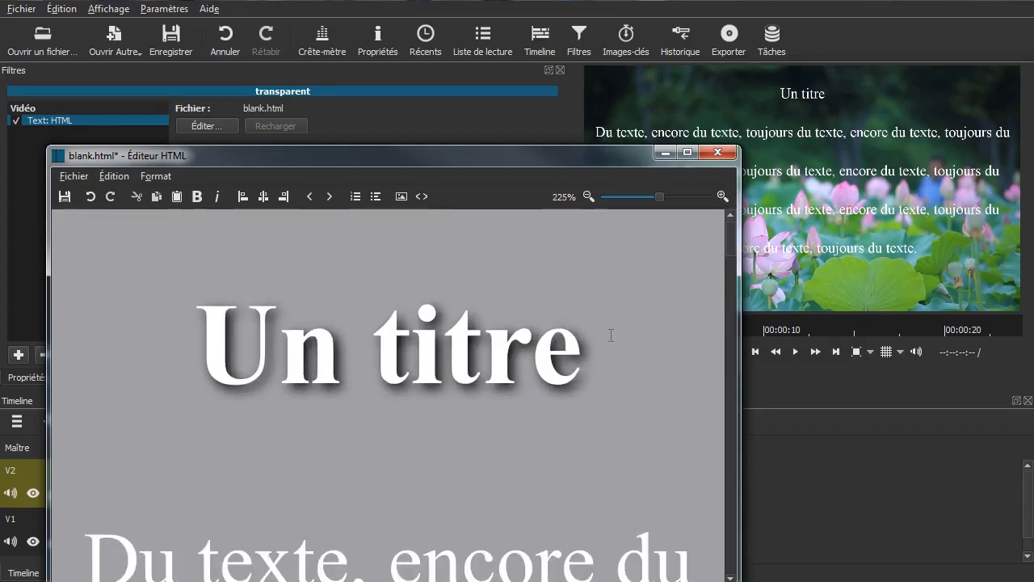
pyautogui.click(587, 196)
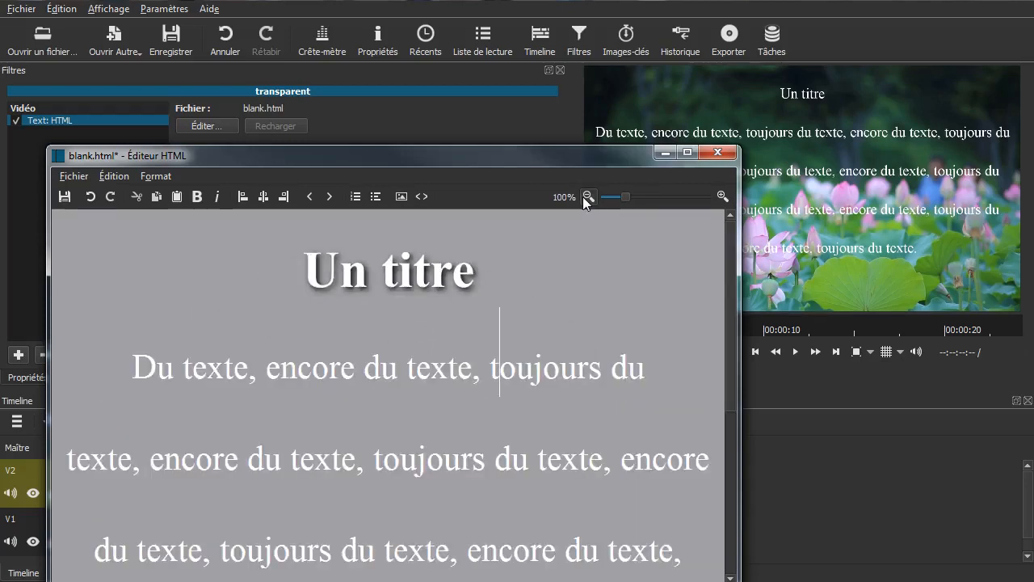
pyautogui.click(588, 197)
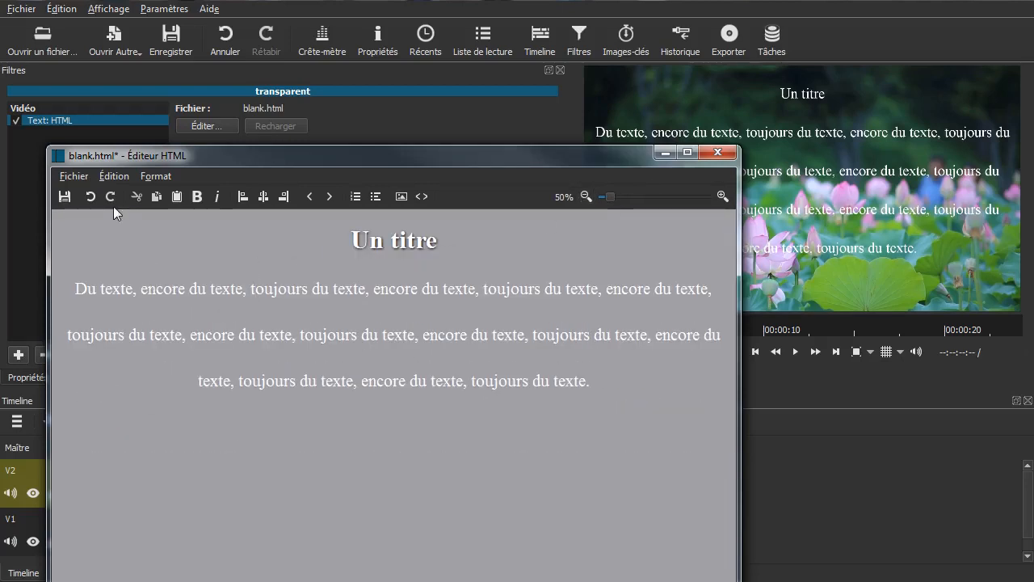
pyautogui.click(64, 196)
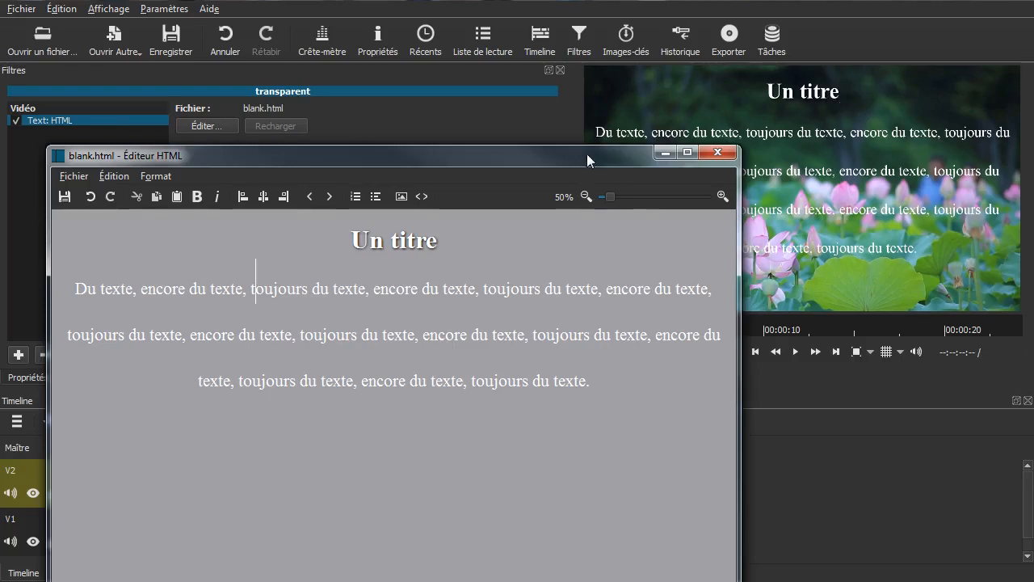
# Examine the HTML source code generated for the title and paragraph, and return to the WYSIWYG editor
pyautogui.moveTo(560, 158); pyautogui.dragTo(575, 110)
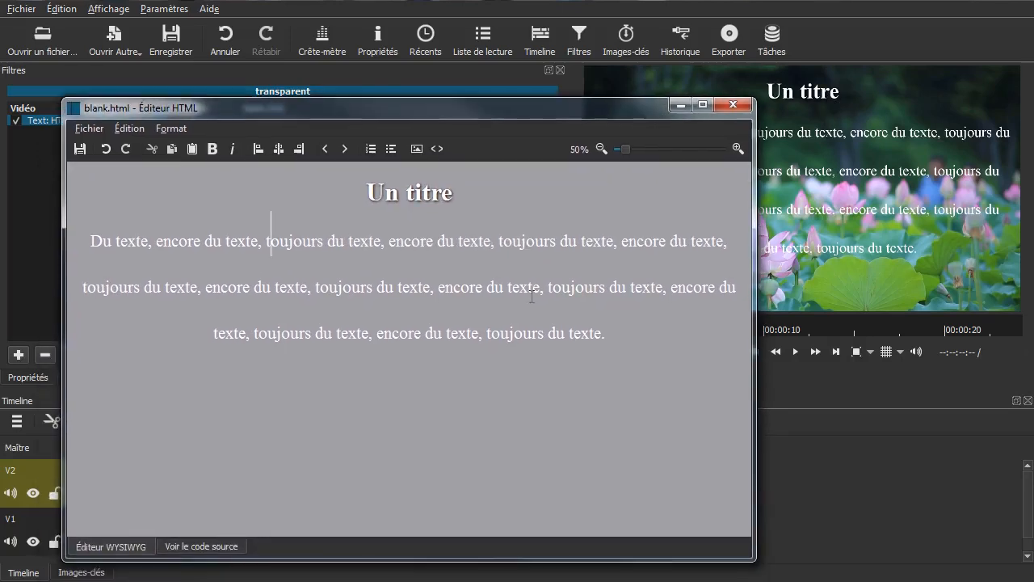
pyautogui.click(397, 273)
pyautogui.click(203, 550)
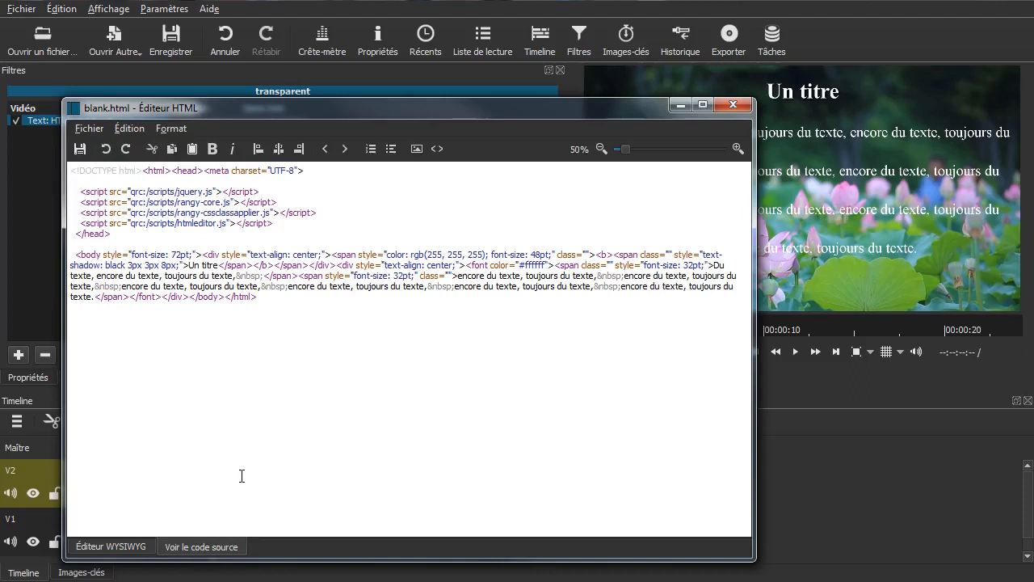
pyautogui.click(105, 549)
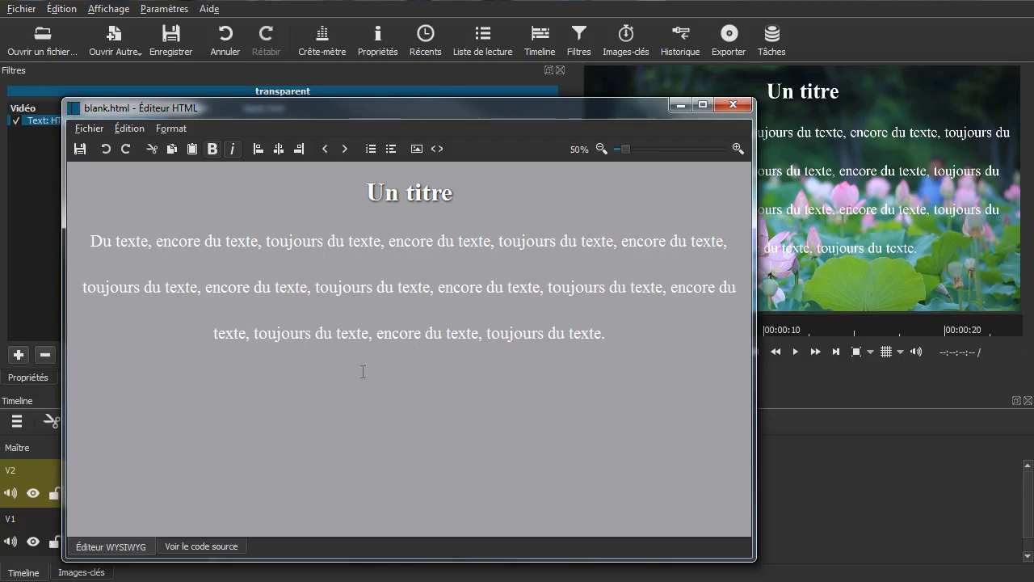
# Colour the first word "encore" in the paragraph orange (#ff5500)
pyautogui.doubleClick(170, 241)
pyautogui.click(171, 128)
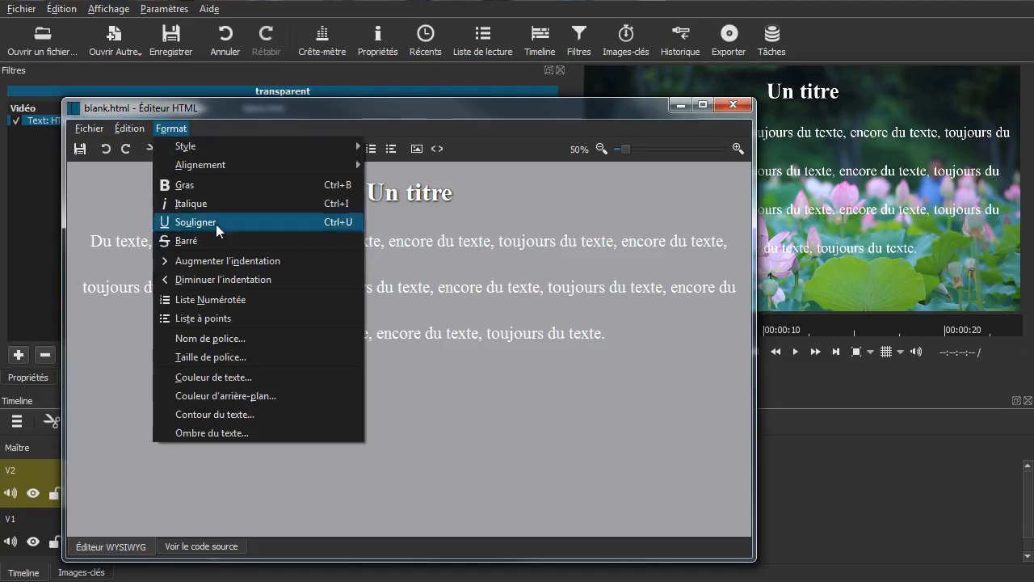
pyautogui.click(198, 375)
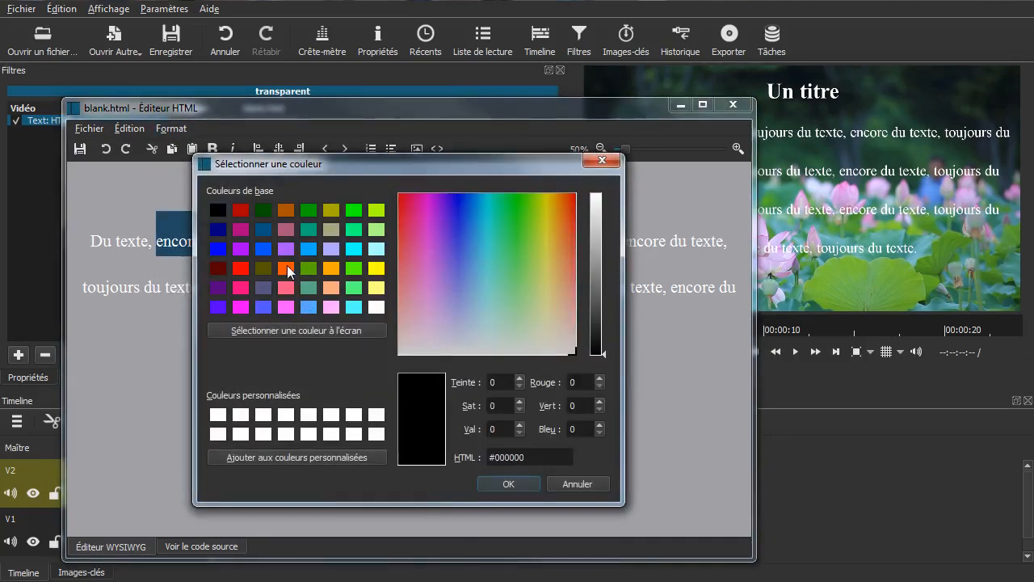
pyautogui.click(287, 267)
pyautogui.click(491, 483)
pyautogui.click(378, 373)
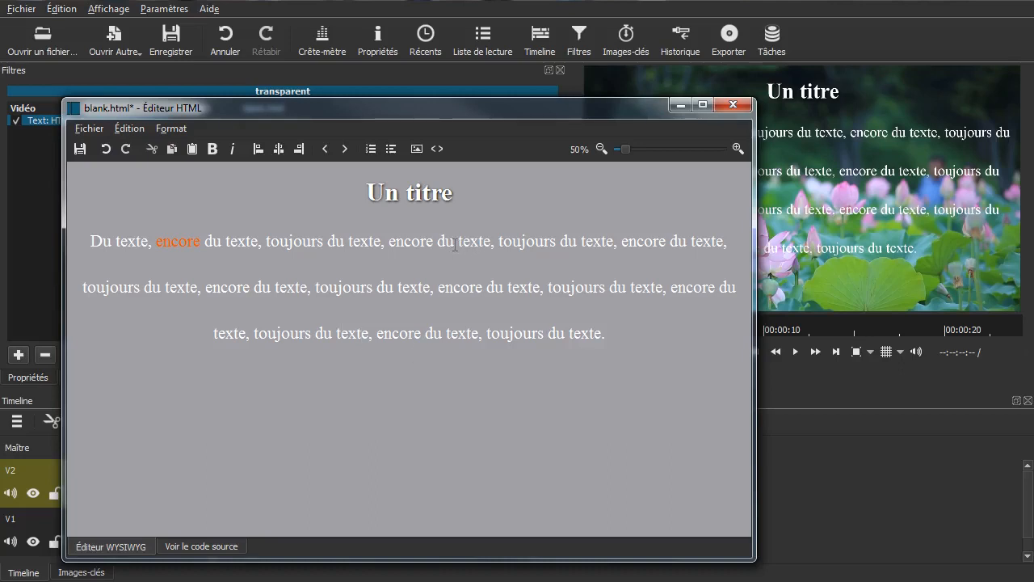
# Colour only the letter "n" of the second "encore" in the paragraph green (#55ff7f)
pyautogui.click(396, 241)
pyautogui.moveTo(400, 240); pyautogui.dragTo(403, 240)
pyautogui.click(161, 126)
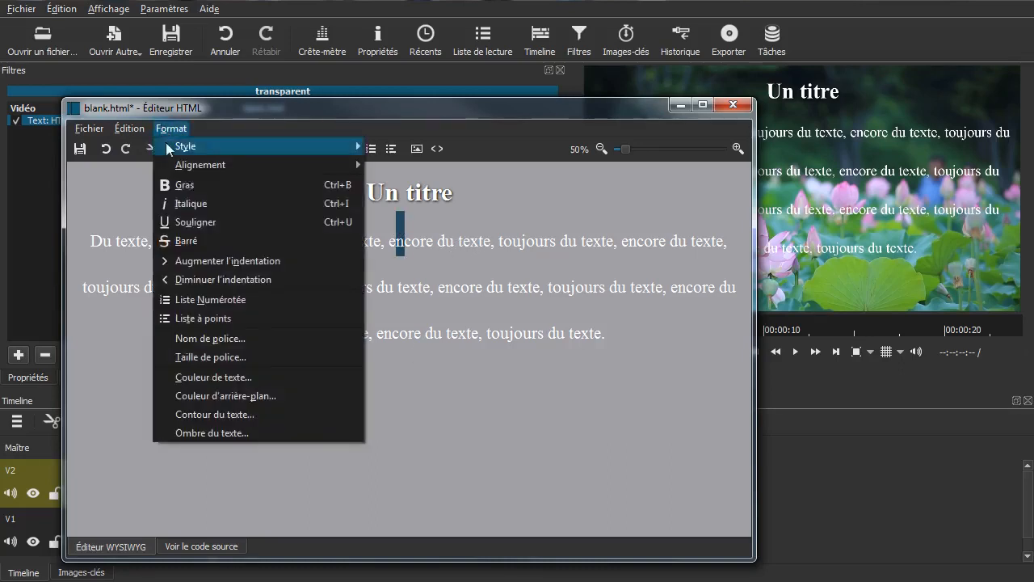
pyautogui.click(181, 377)
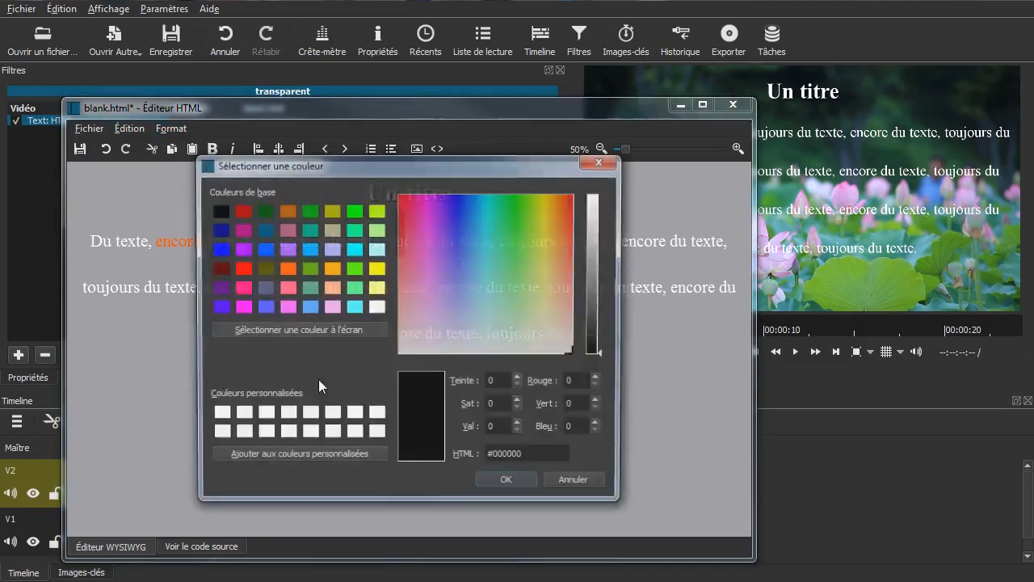
pyautogui.click(353, 289)
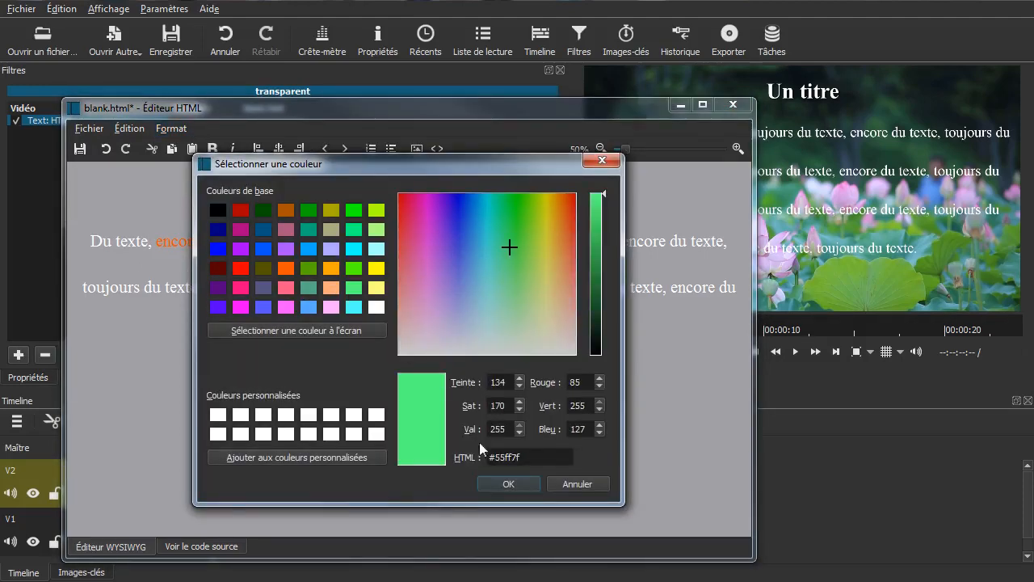
pyautogui.click(490, 483)
pyautogui.click(411, 242)
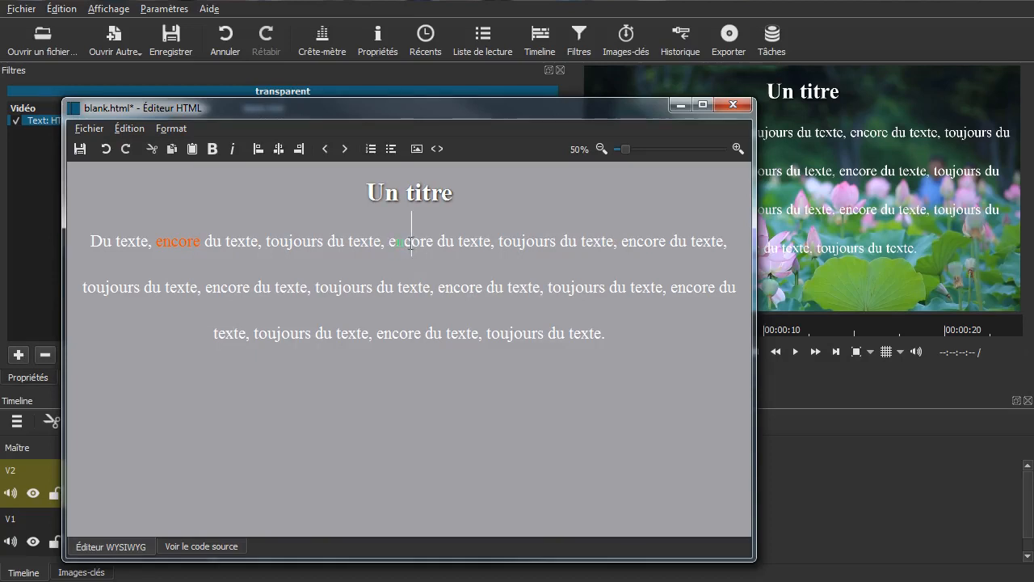
# Colour only the letter "c" of the second "encore" in the paragraph pink (#ff007f)
pyautogui.doubleClick(408, 241)
pyautogui.click(406, 239)
pyautogui.moveTo(406, 240); pyautogui.dragTo(412, 240)
pyautogui.click(169, 129)
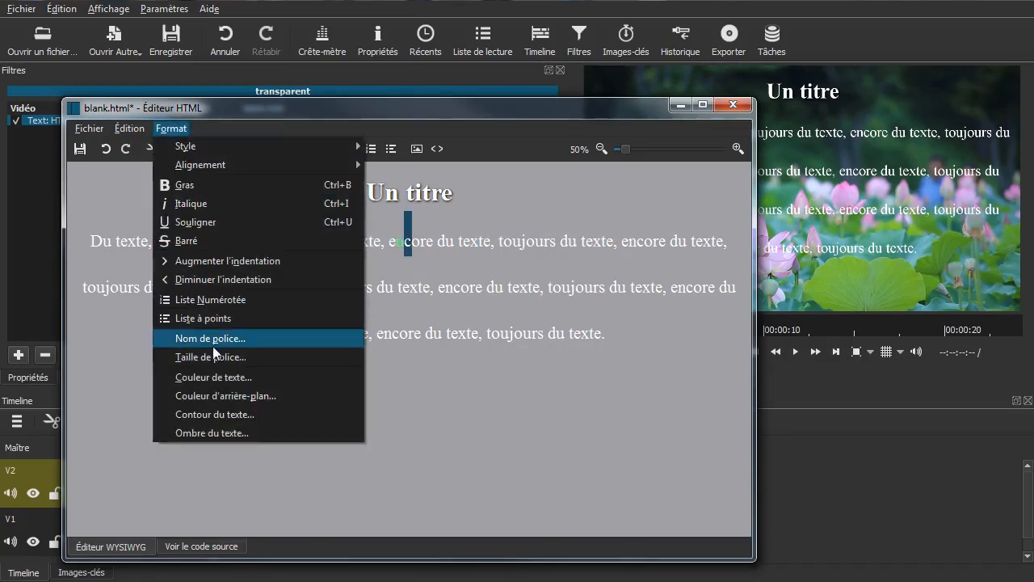
pyautogui.click(195, 376)
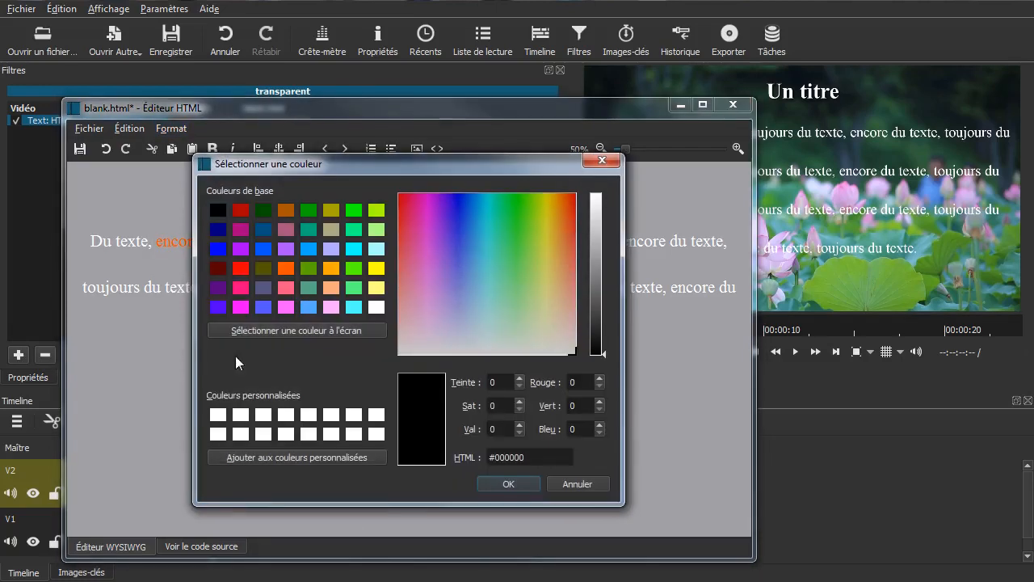
pyautogui.click(241, 288)
pyautogui.click(504, 483)
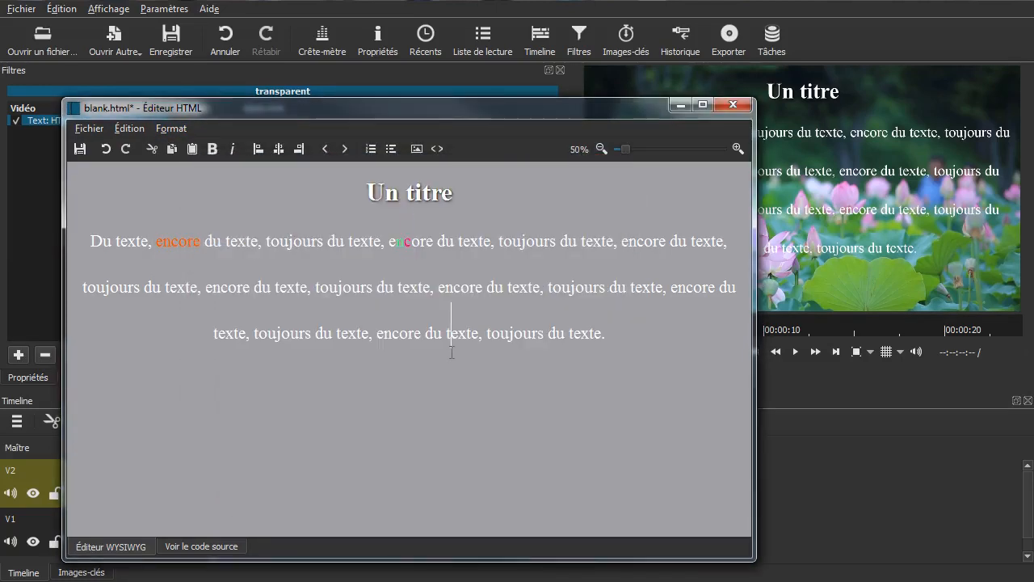
# Save blank.html and uncover the video preview to check the coloured word and letters
pyautogui.click(86, 148)
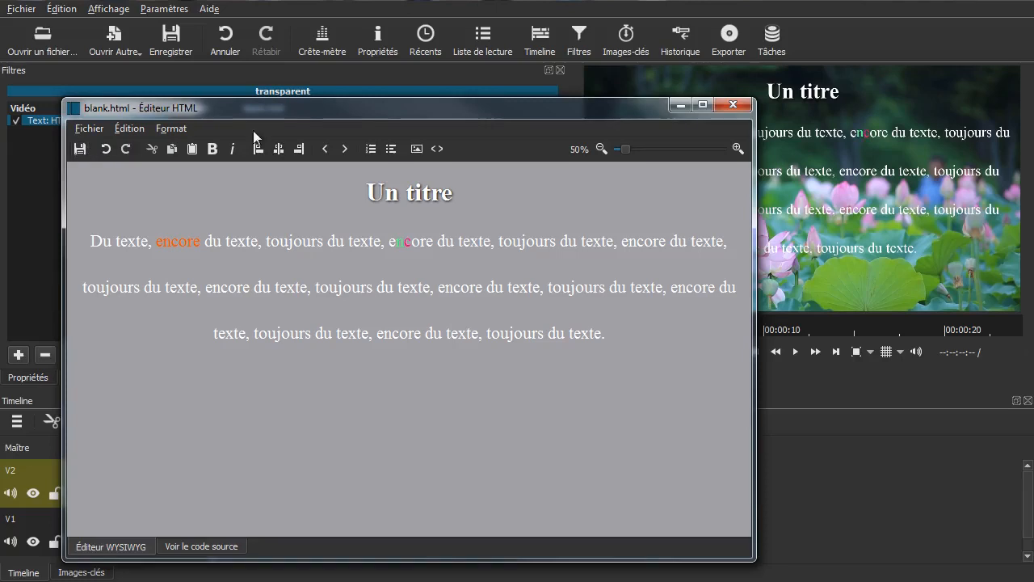
pyautogui.moveTo(386, 102); pyautogui.dragTo(377, 243)
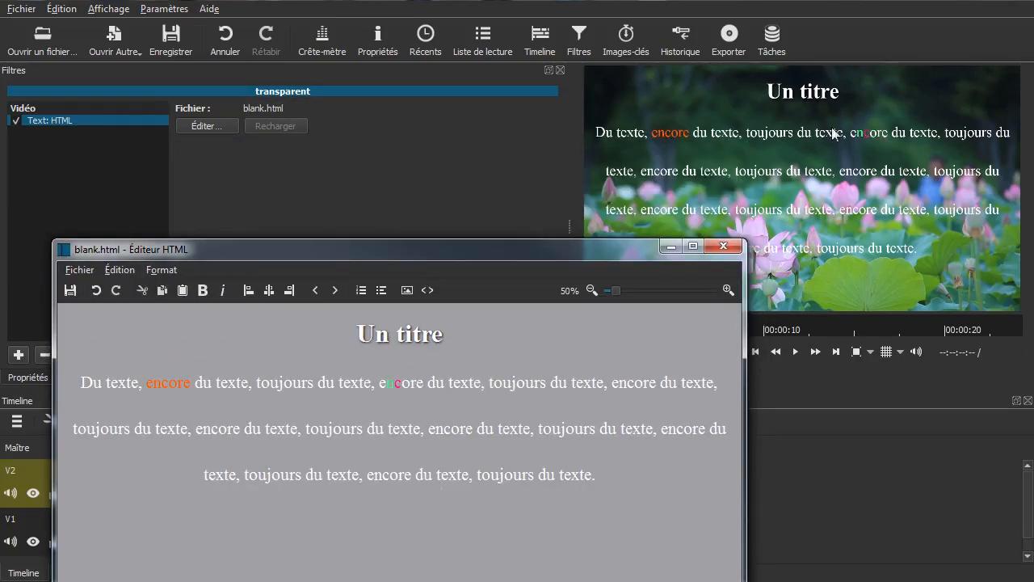
pyautogui.moveTo(446, 250); pyautogui.dragTo(419, 78)
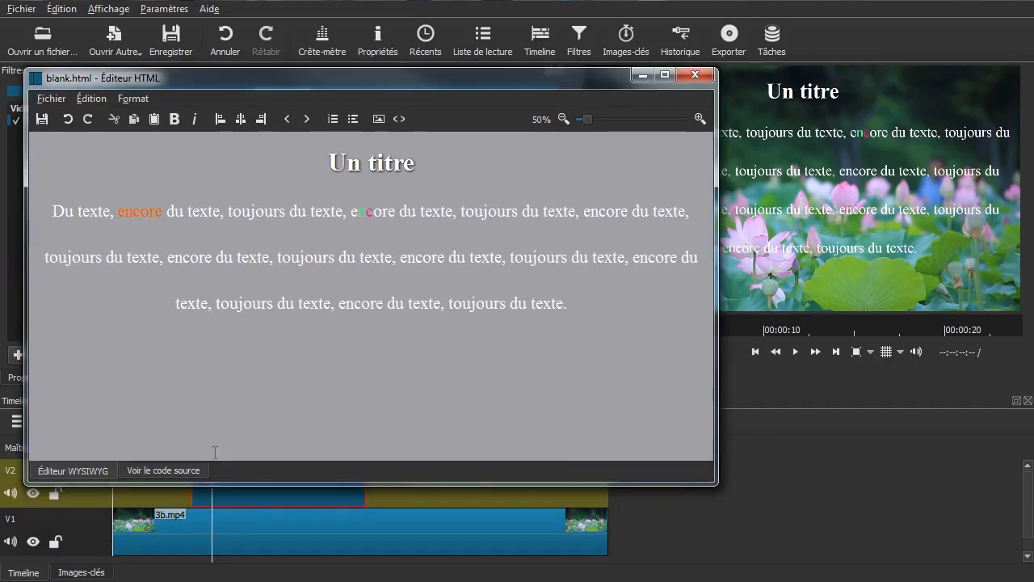
# Examine the source code for the font colour tags and span styles of the coloured letters "n" and "c"
pyautogui.click(144, 471)
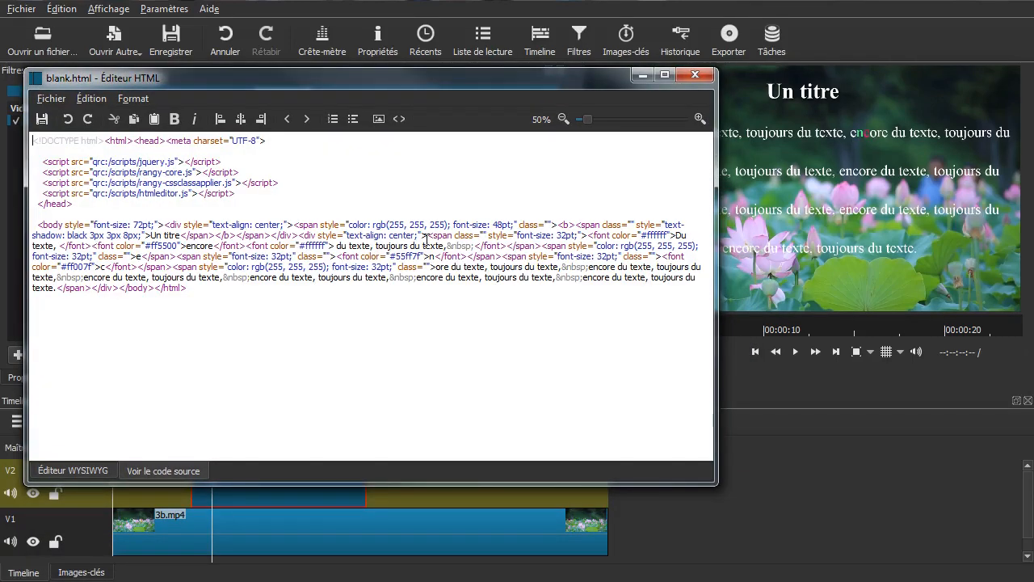
pyautogui.doubleClick(407, 256)
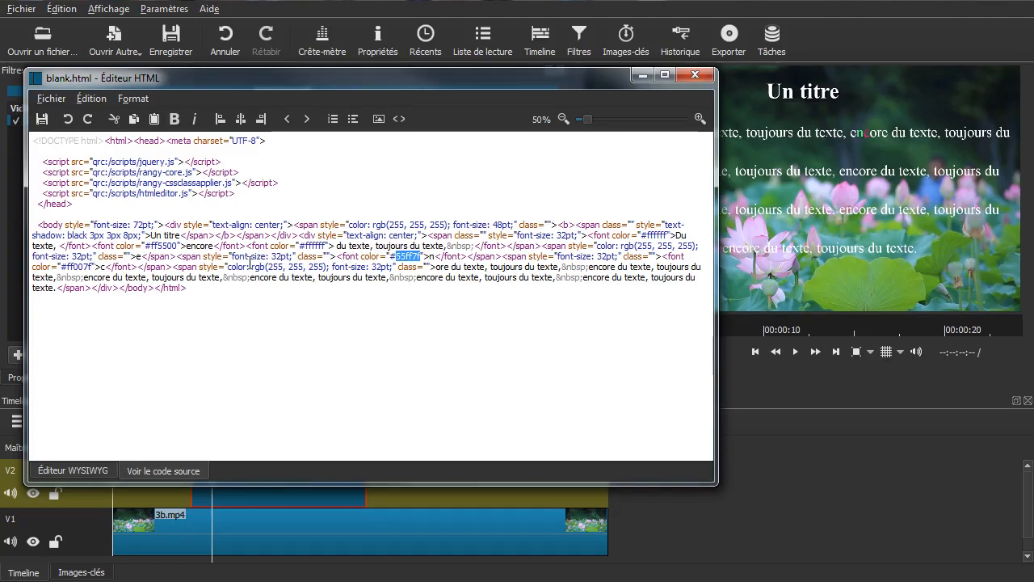
pyautogui.moveTo(256, 266); pyautogui.dragTo(331, 267)
pyautogui.click(332, 297)
pyautogui.doubleClick(78, 267)
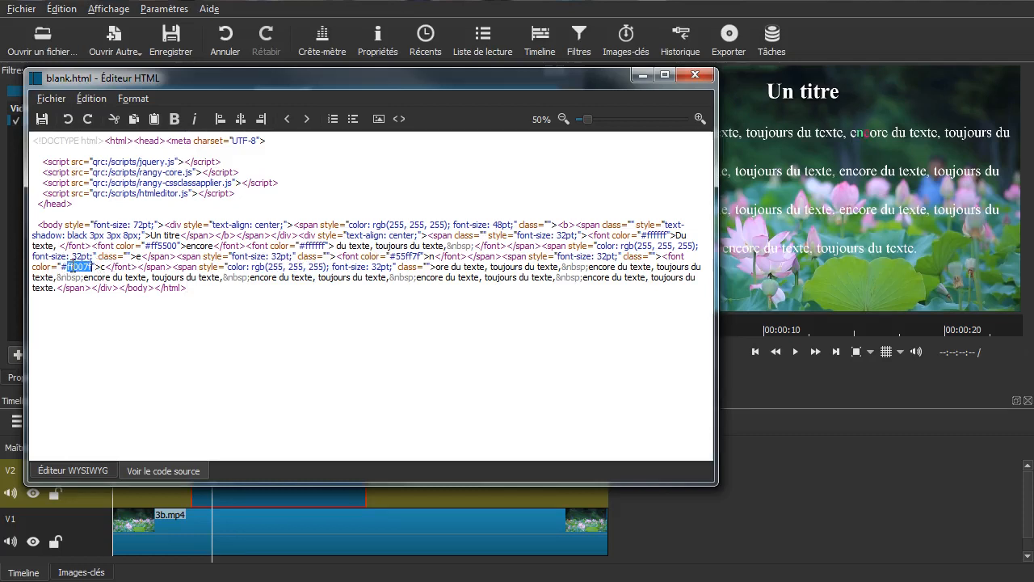
pyautogui.doubleClick(408, 256)
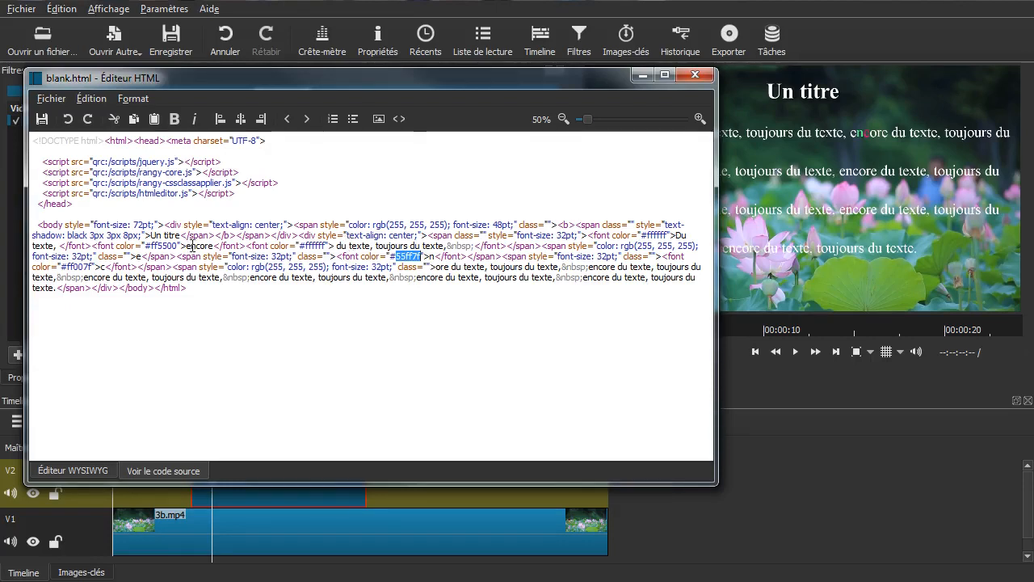
# Examine the font colour tag around the first "encore" in the source code and return to the WYSIWYG editor
pyautogui.doubleClick(159, 246)
pyautogui.click(202, 376)
pyautogui.click(68, 472)
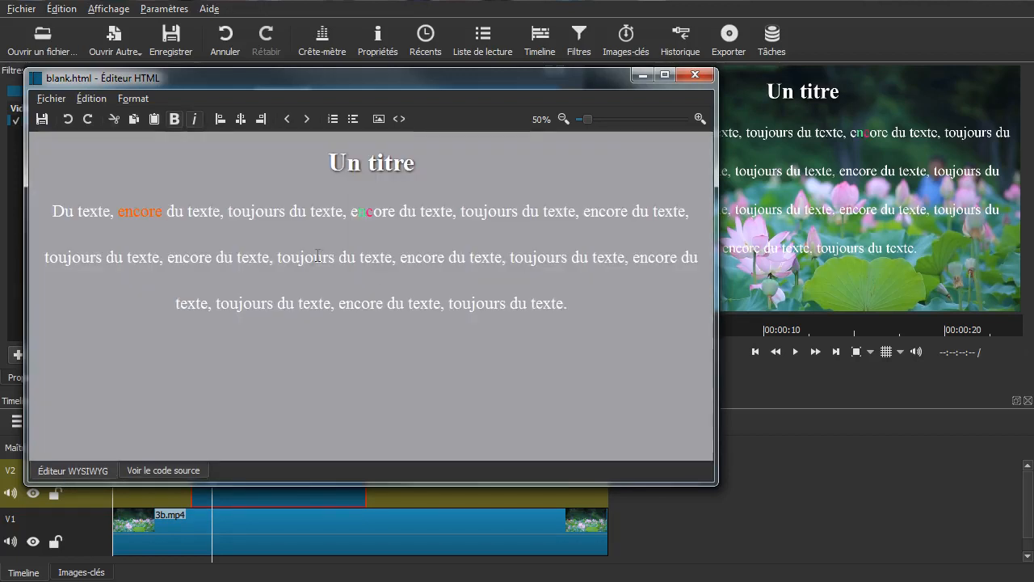
# Set the font of the title "Un titre" to Arial and save blank.html
pyautogui.click(129, 98)
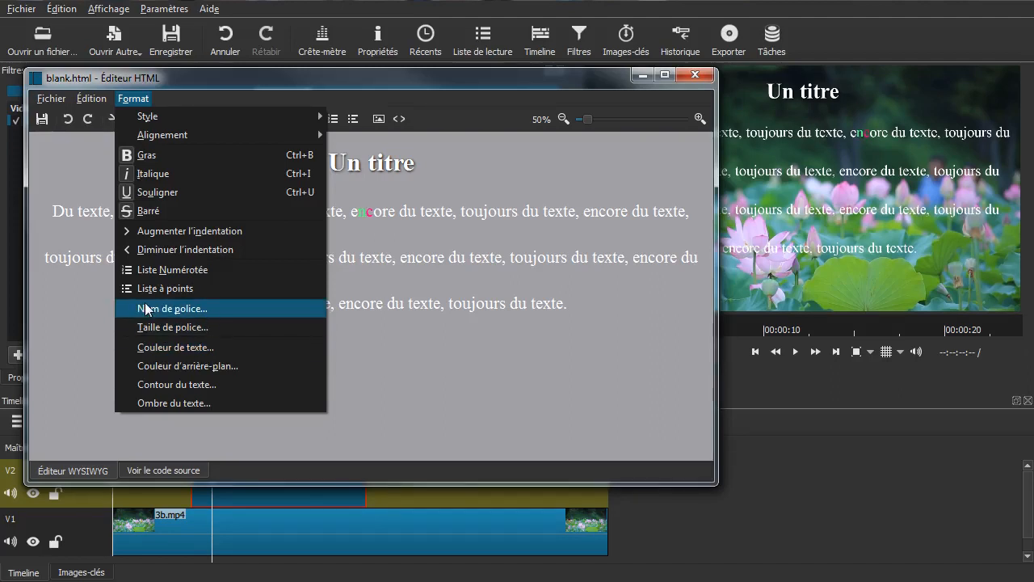
pyautogui.click(353, 363)
pyautogui.moveTo(457, 151); pyautogui.dragTo(298, 164)
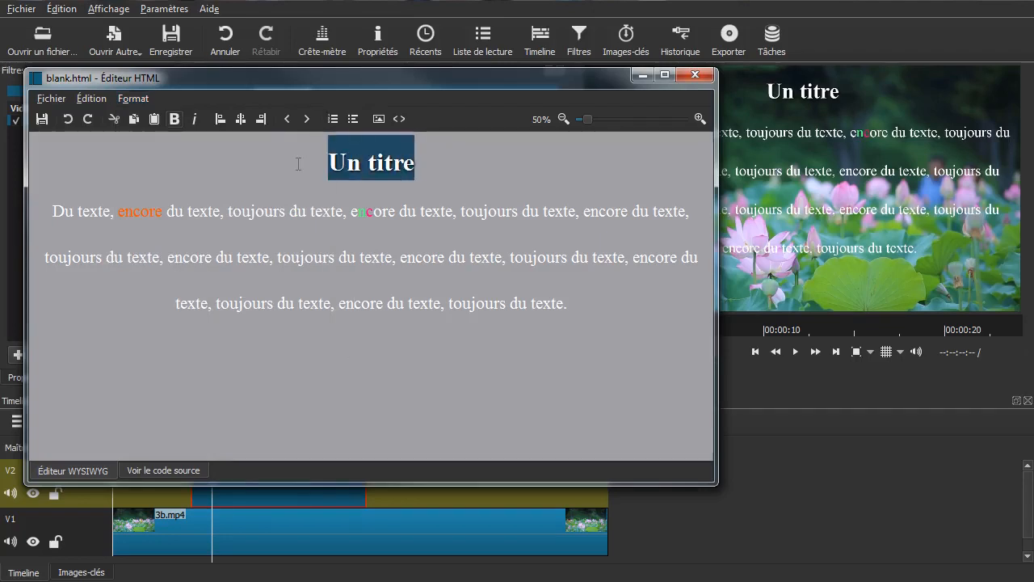
pyautogui.click(133, 98)
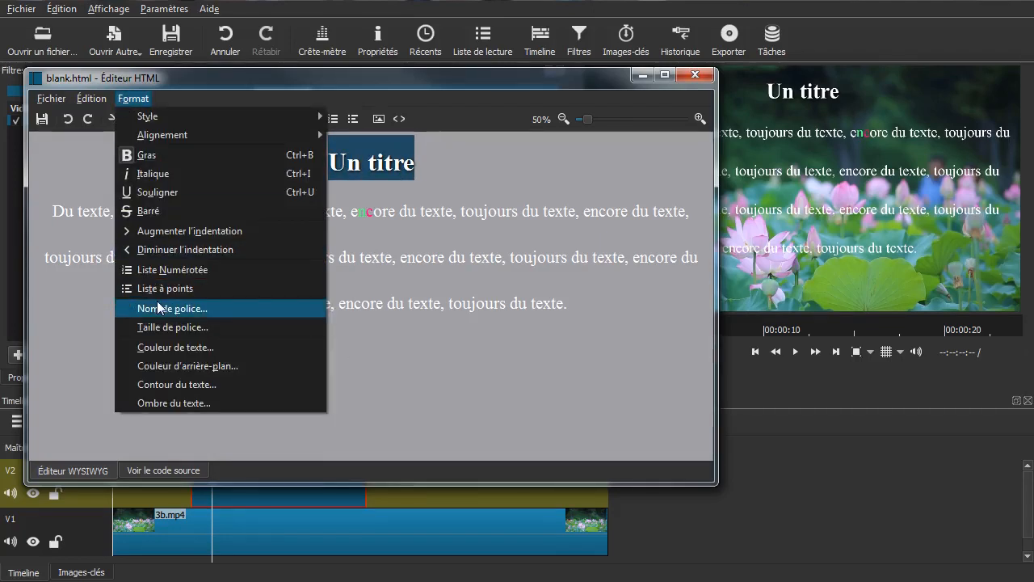
pyautogui.click(157, 301)
pyautogui.click(341, 281)
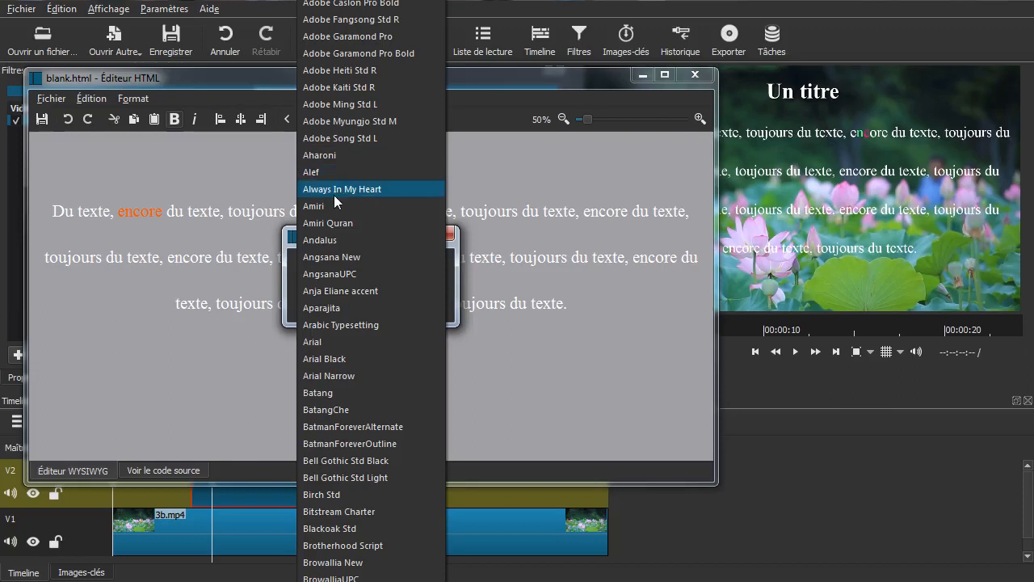
pyautogui.click(323, 341)
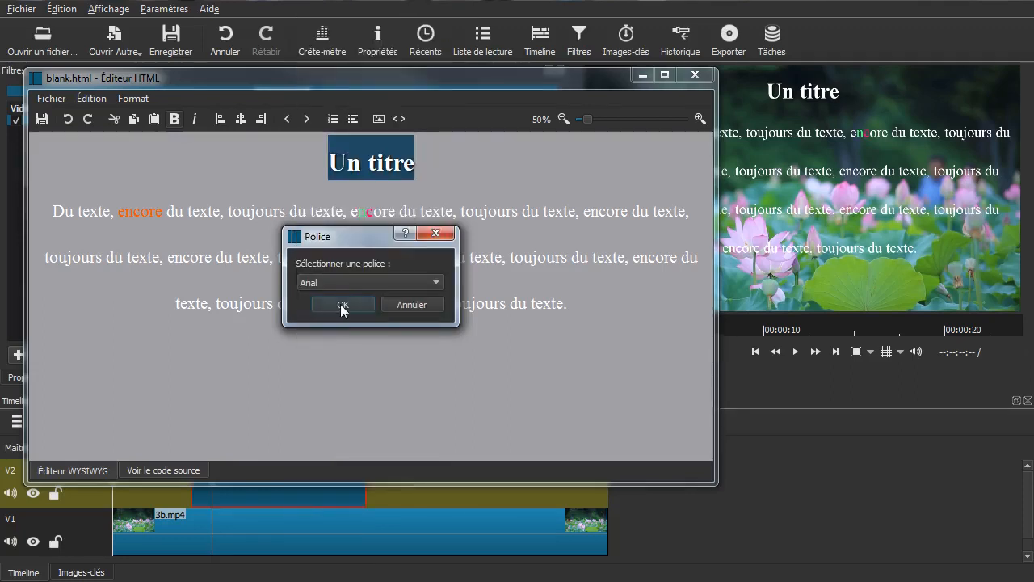
pyautogui.click(342, 302)
pyautogui.click(439, 181)
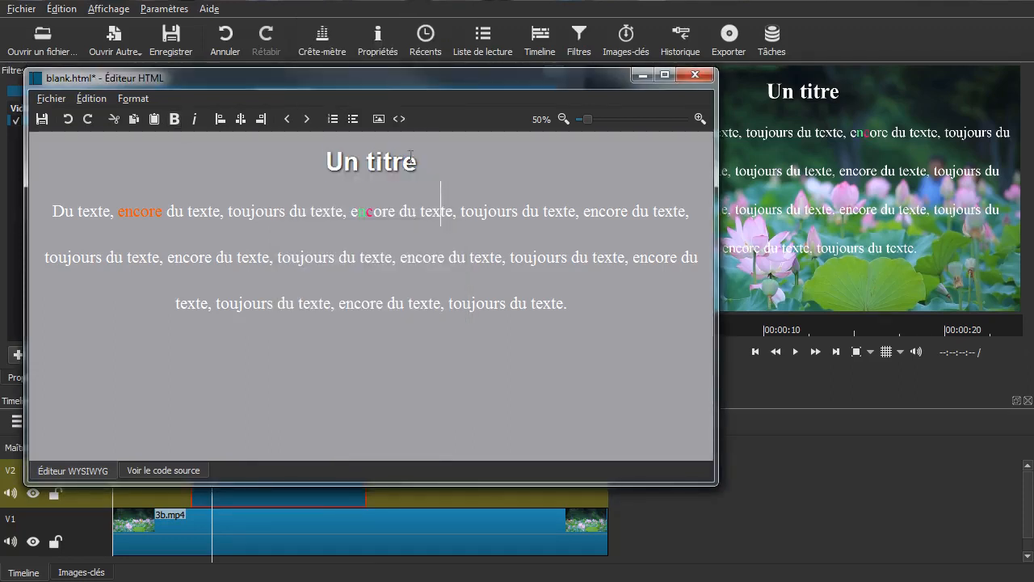
pyautogui.click(43, 119)
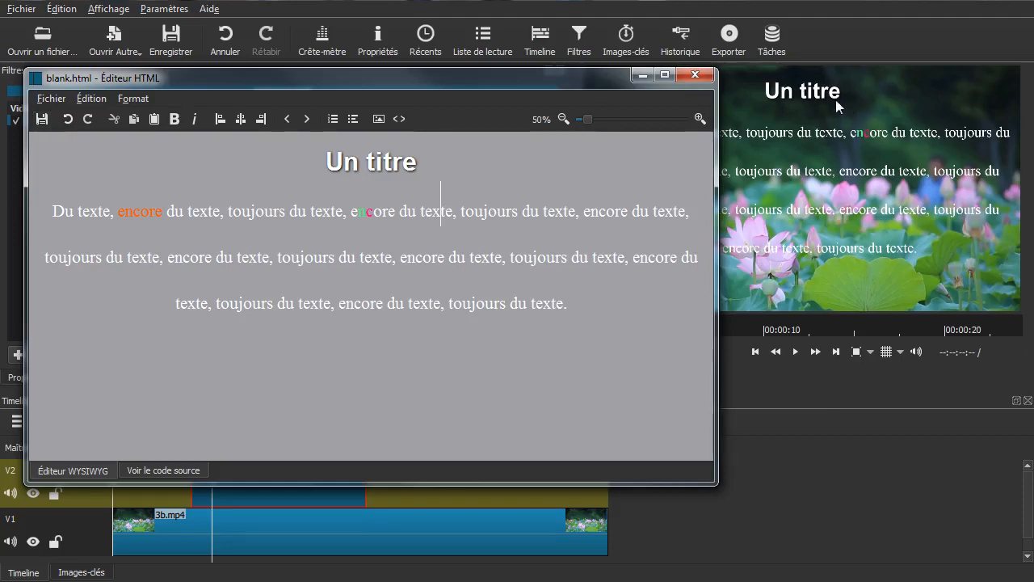
# Examine the alignment and paragraph style choices offered by the HTML editor's formatting options
pyautogui.click(138, 98)
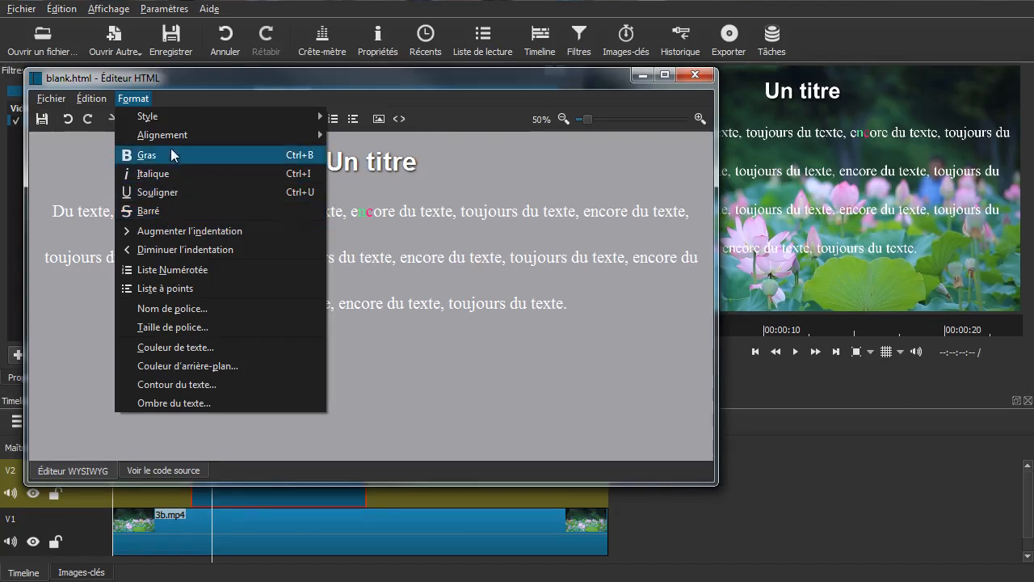
pyautogui.moveTo(176, 137)
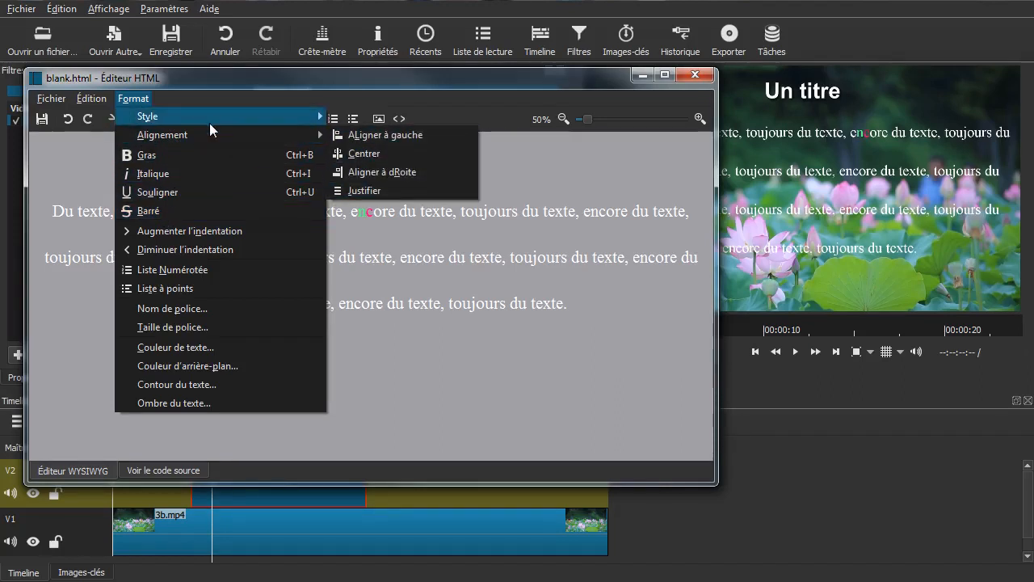
pyautogui.moveTo(212, 121)
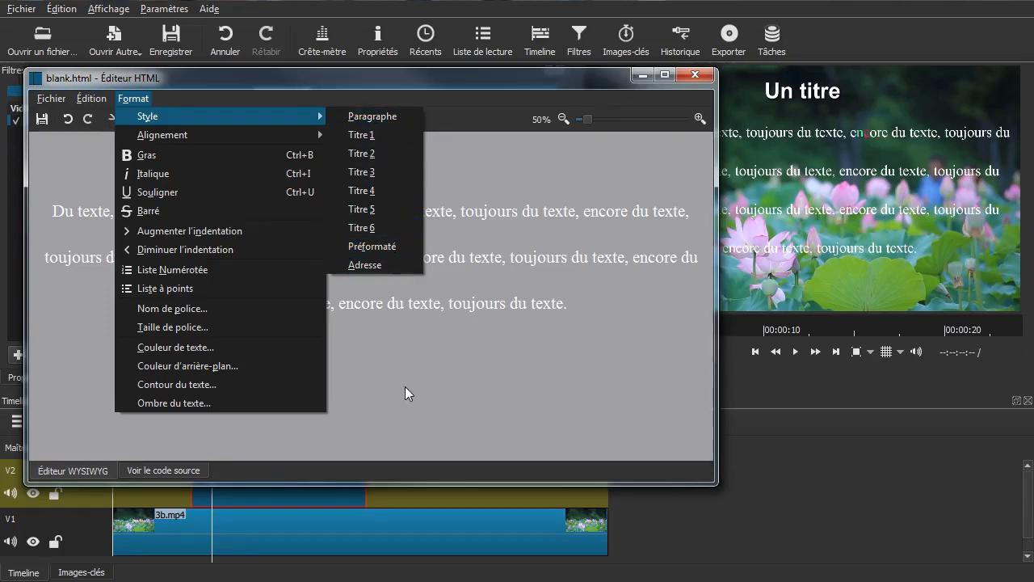
pyautogui.moveTo(284, 115)
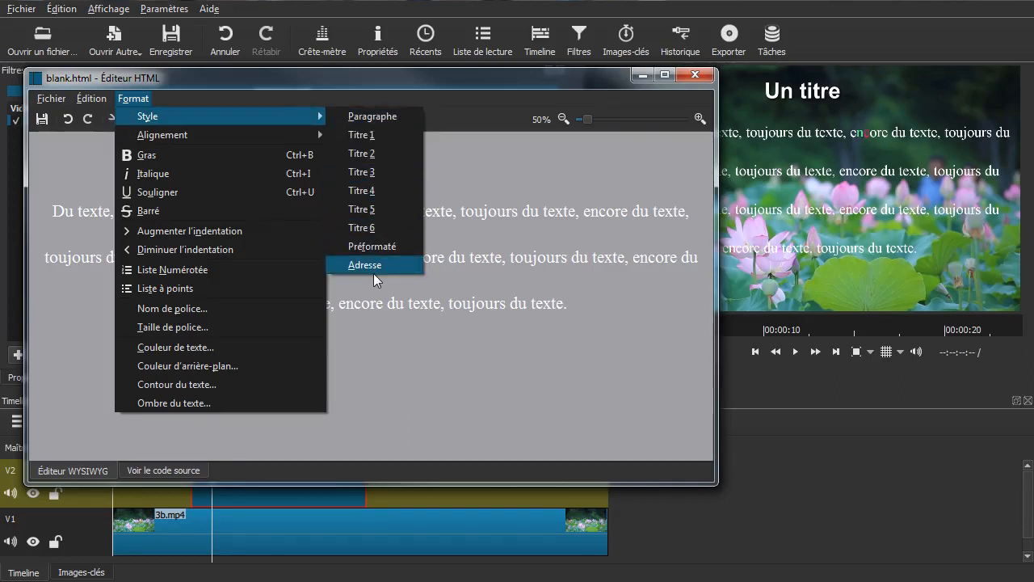
pyautogui.press('Escape')
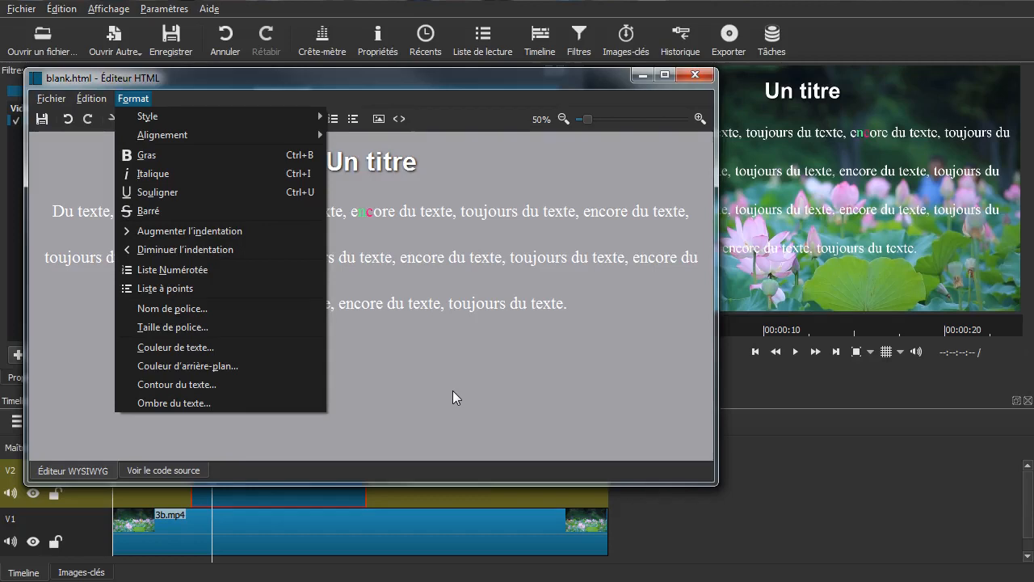
pyautogui.click(453, 390)
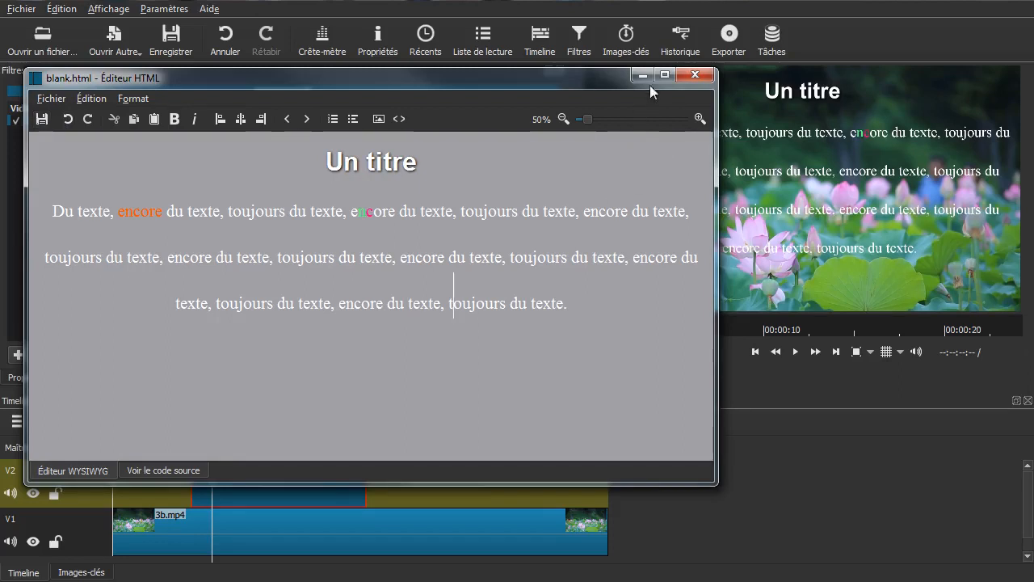
# Close the HTML editor and play a short part of the timeline to check the text over the video
pyautogui.click(696, 74)
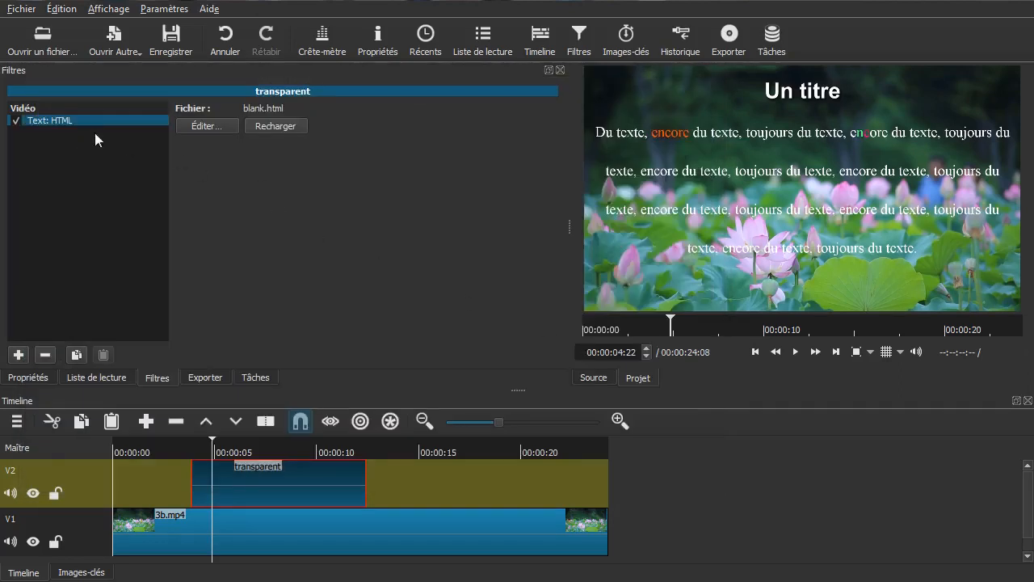
pyautogui.click(176, 493)
pyautogui.press('space')
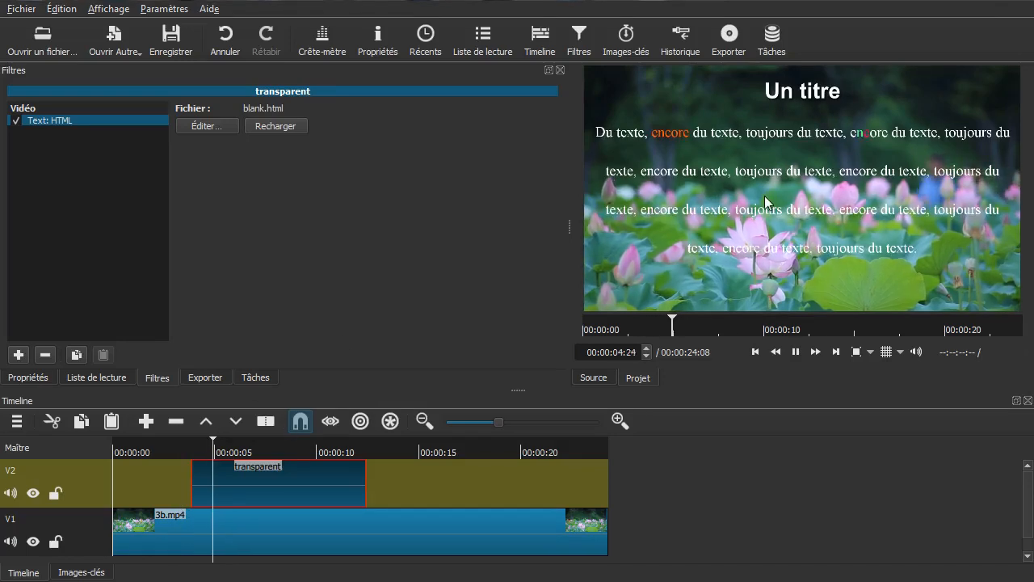
pyautogui.press('space')
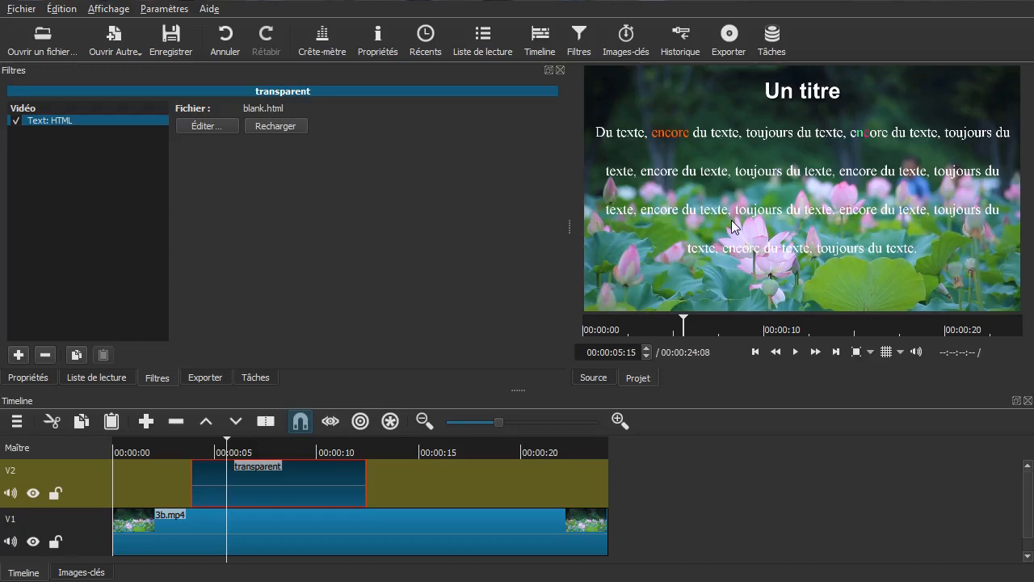
# Add the "Taille et Position" video filter to the transparent clip
pyautogui.click(18, 355)
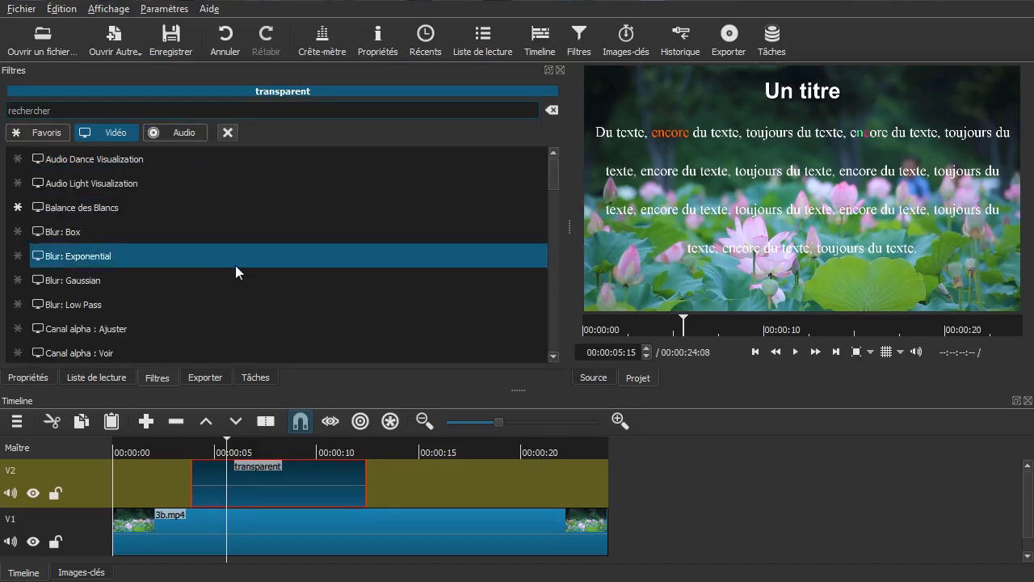
pyautogui.scroll(-5, 235, 267)
pyautogui.scroll(-9, 236, 267)
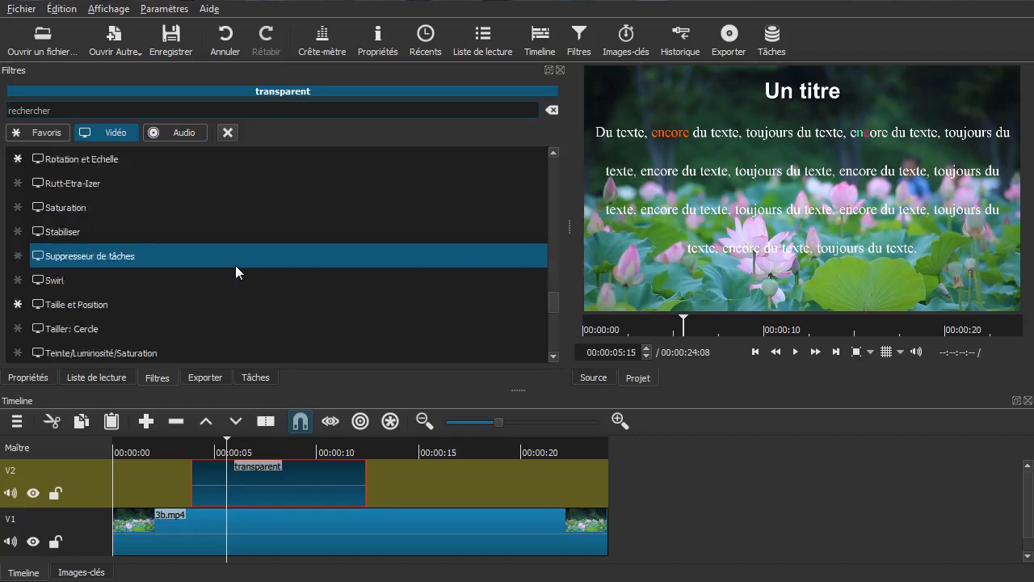
pyautogui.click(225, 258)
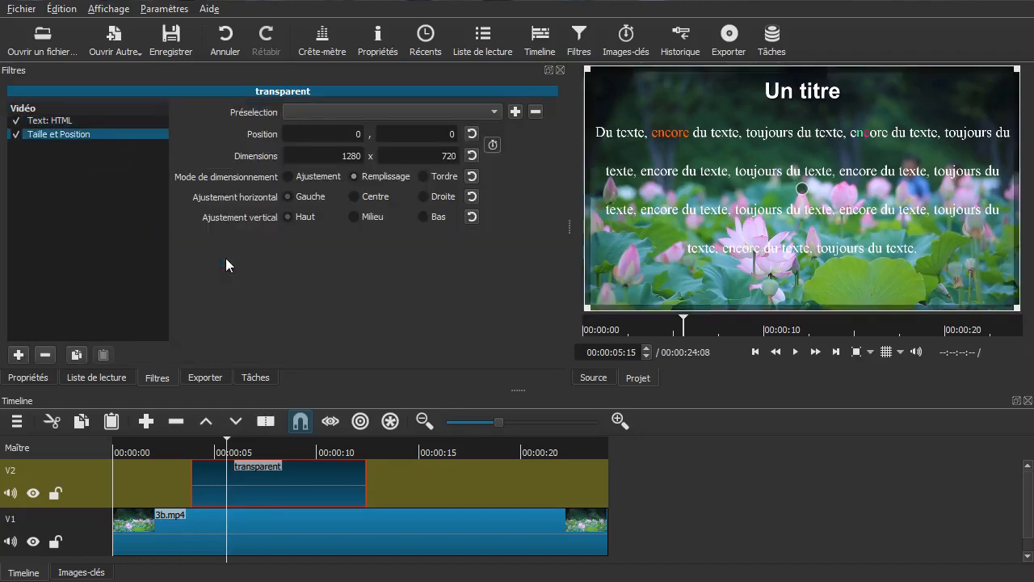
# Enable position keyframes at 00:00:10:21, near the transparent clip's end, and set the vertical position there to -600
pyautogui.moveTo(149, 476); pyautogui.dragTo(334, 490)
pyautogui.click(334, 490)
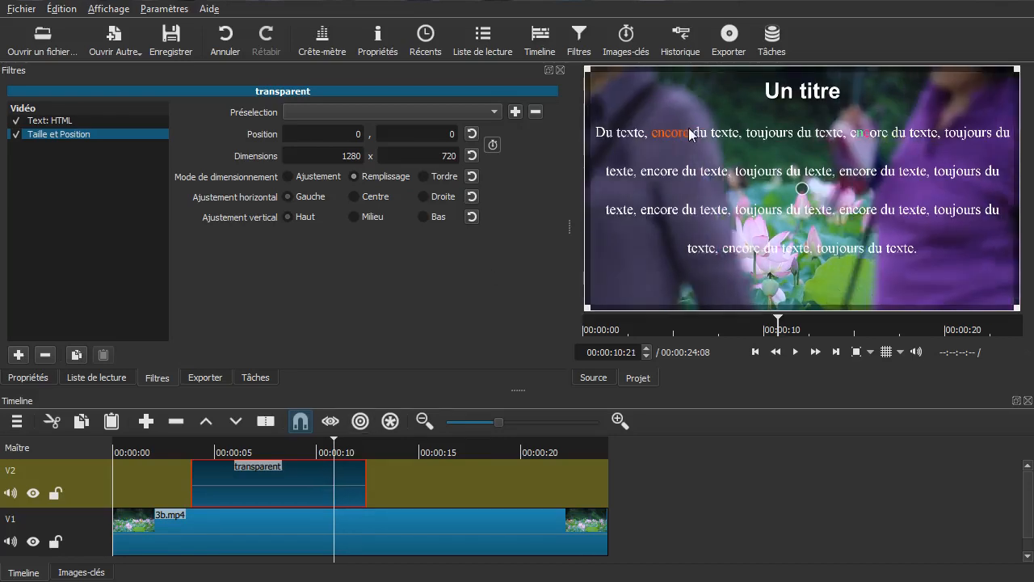
pyautogui.click(495, 145)
pyautogui.click(434, 135)
pyautogui.write('-600')
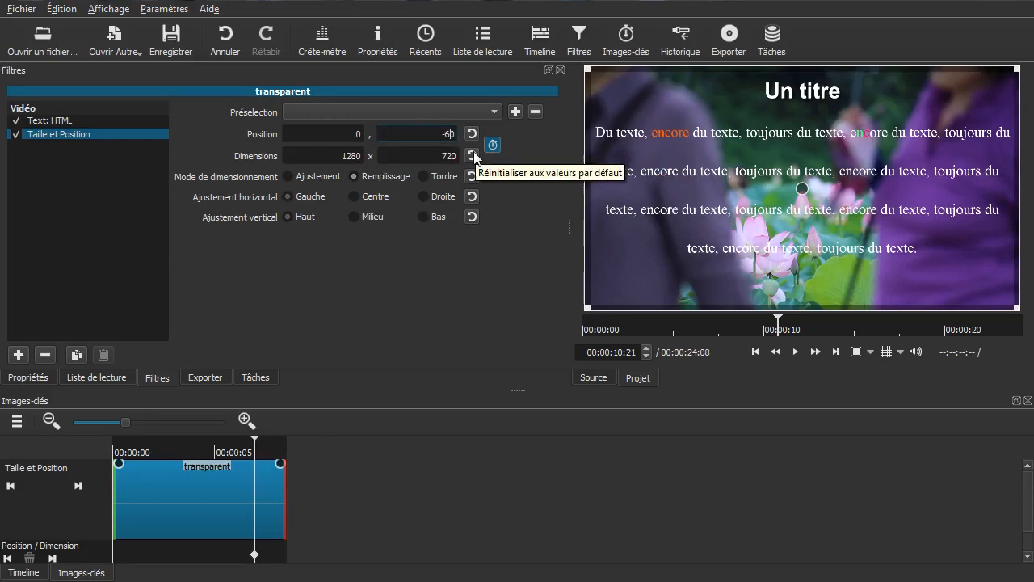
pyautogui.click(408, 156)
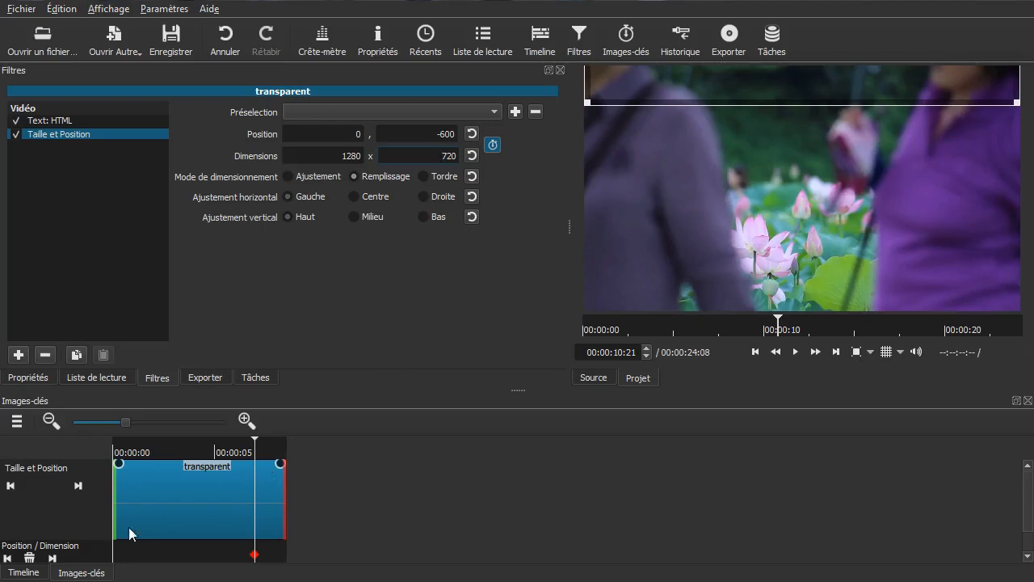
# Add a keyframe at the start of the transparent clip with the vertical position set to 690
pyautogui.moveTo(275, 535); pyautogui.dragTo(83, 549)
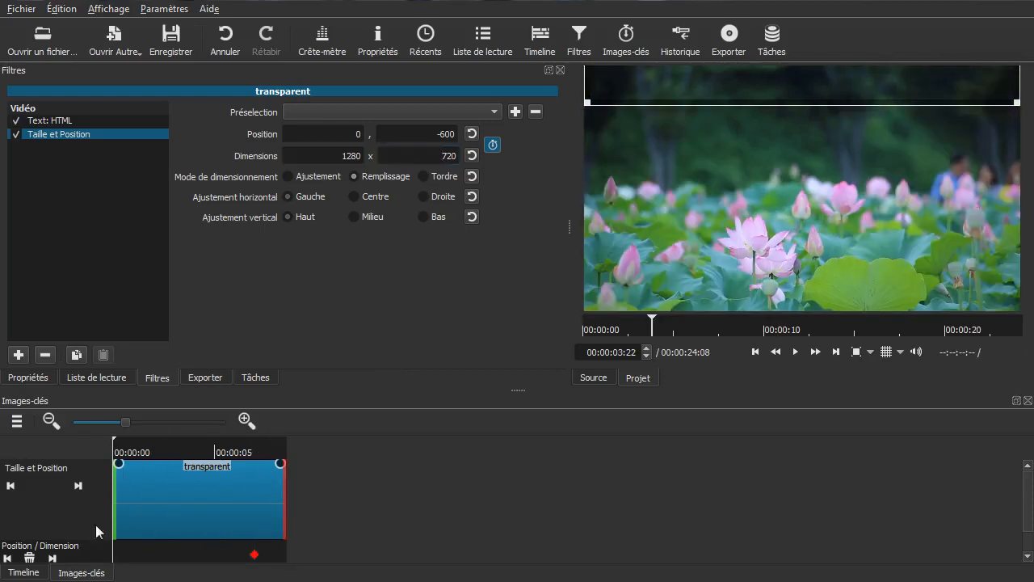
pyautogui.click(82, 486)
pyautogui.click(9, 487)
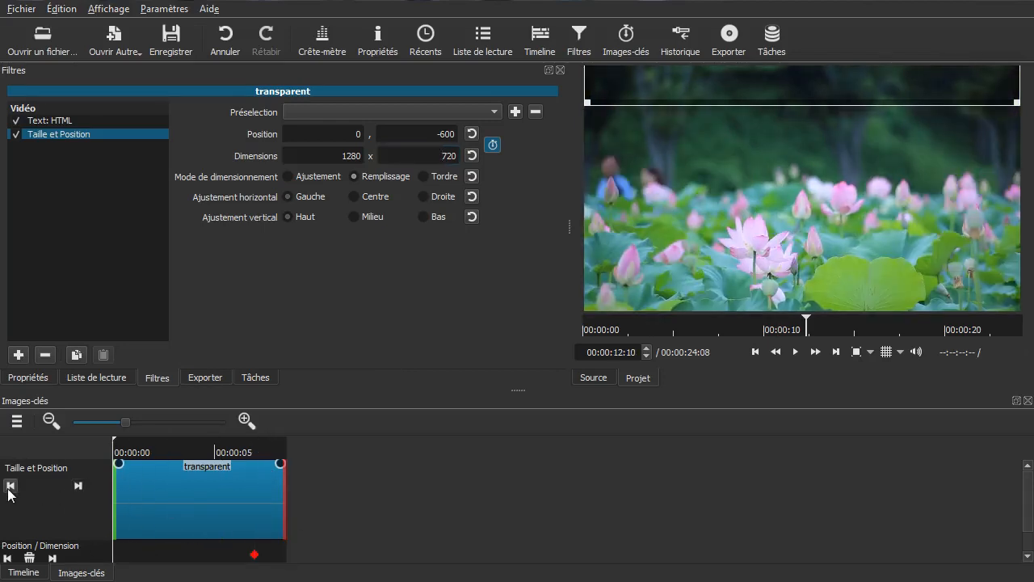
pyautogui.doubleClick(437, 135)
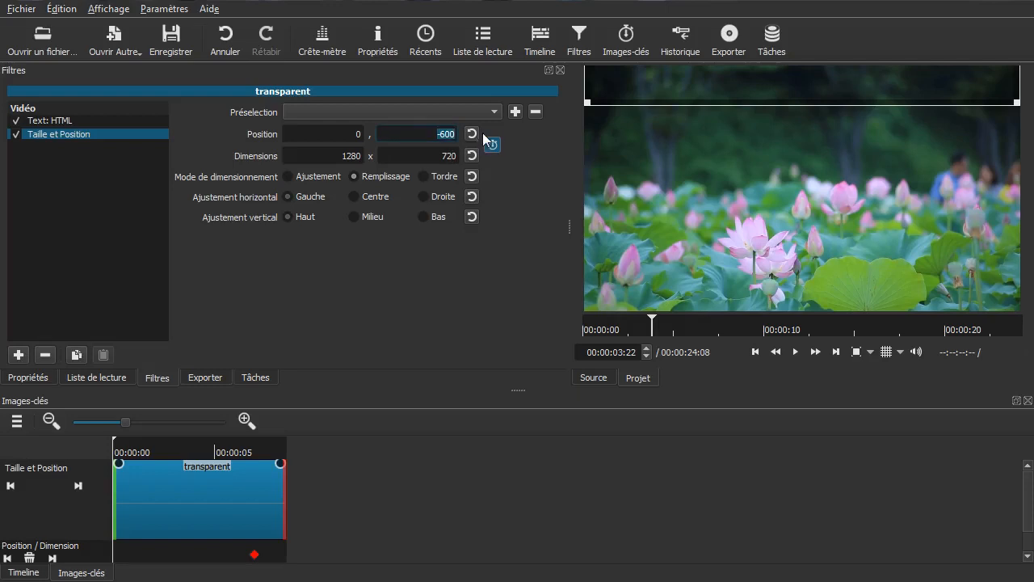
pyautogui.write('600')
pyautogui.click(391, 153)
pyautogui.click(452, 129)
pyautogui.hotkey('shift', 'Left')
pyautogui.hotkey('shift', 'Left')
pyautogui.write('90')
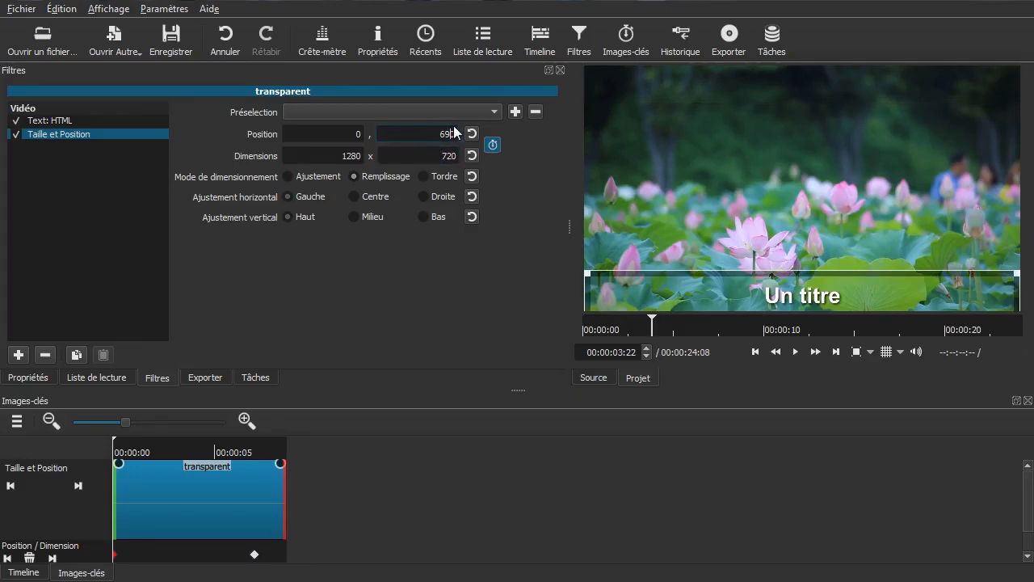
pyautogui.click(422, 156)
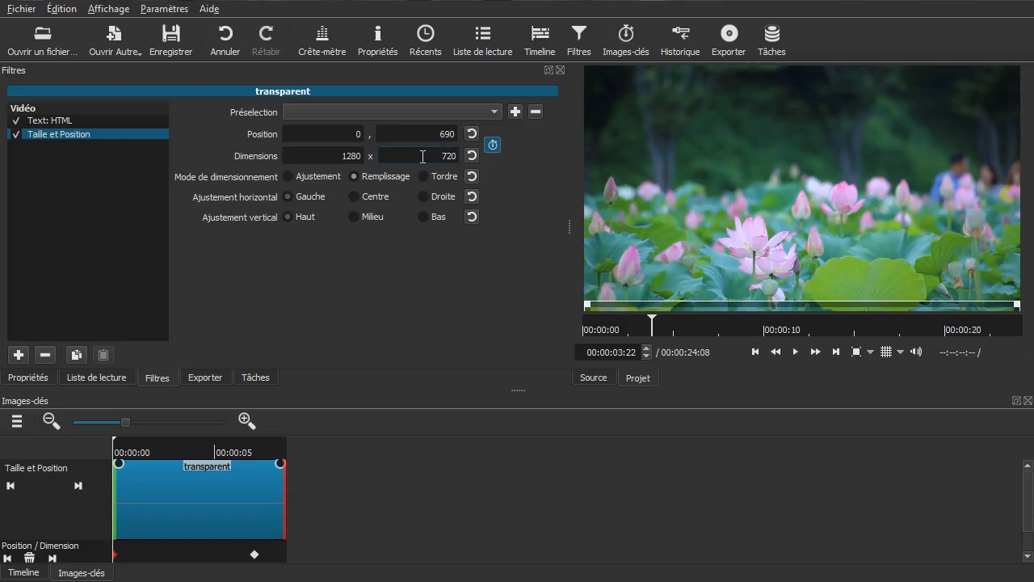
# Return to the timeline and play it from before the transparent clip to check the upward text scroll
pyautogui.click(23, 572)
pyautogui.click(164, 490)
pyautogui.press('space')
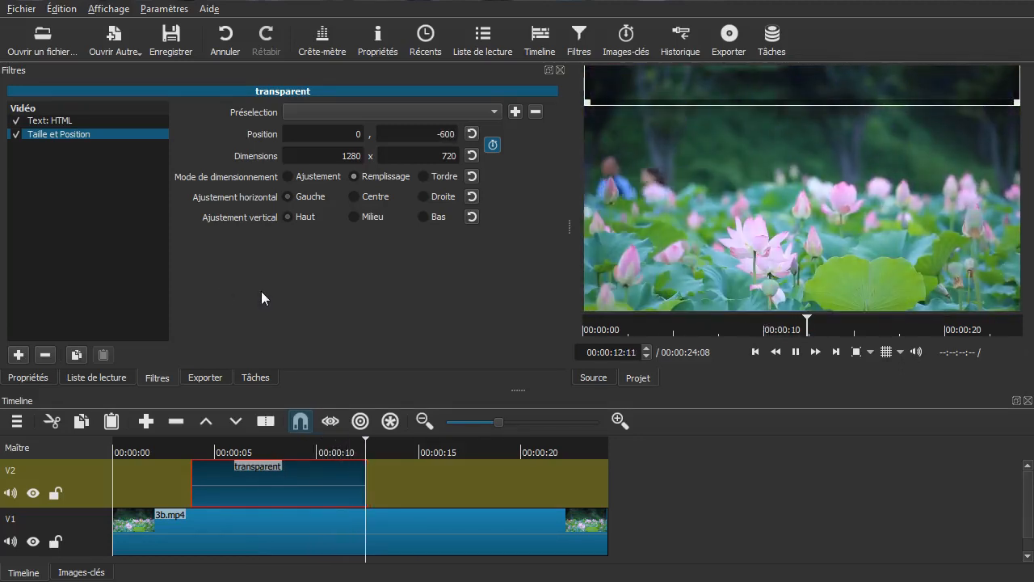
pyautogui.click(104, 500)
pyautogui.click(155, 499)
pyautogui.press('space')
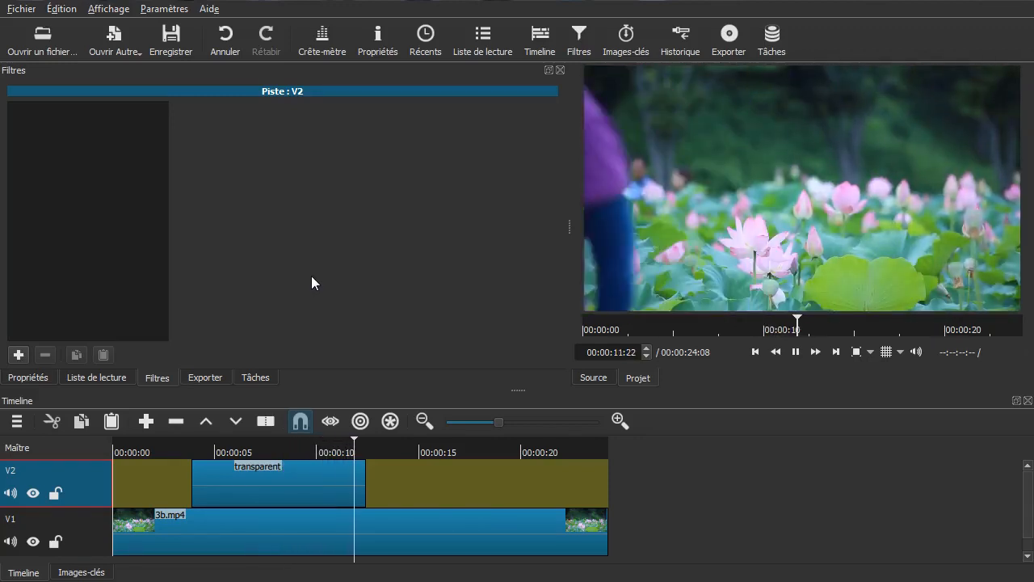
pyautogui.press('space')
# Place the playhead at 00:00:06:14 and select the transparent clip on track V2
pyautogui.click(246, 496)
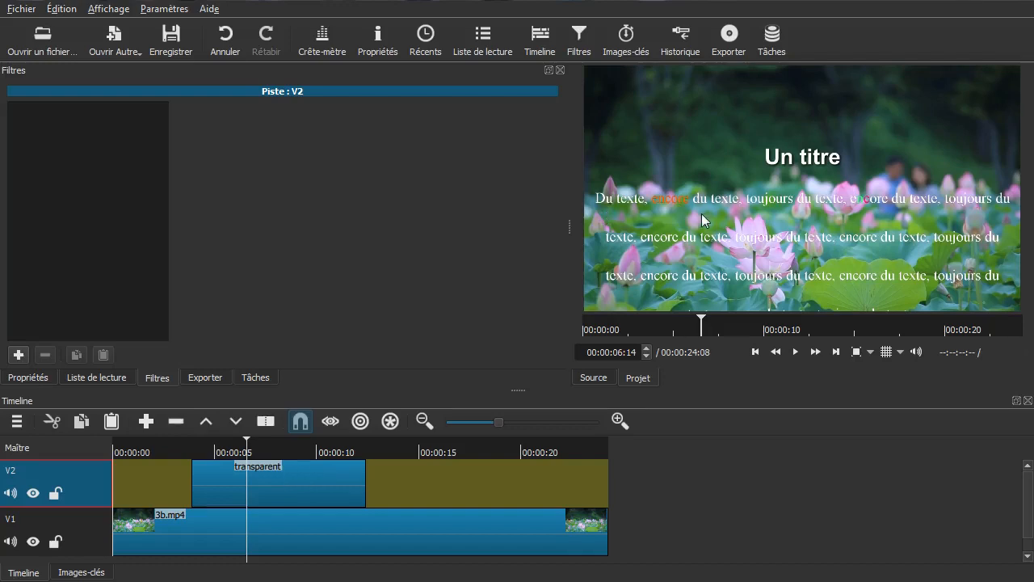
pyautogui.click(286, 487)
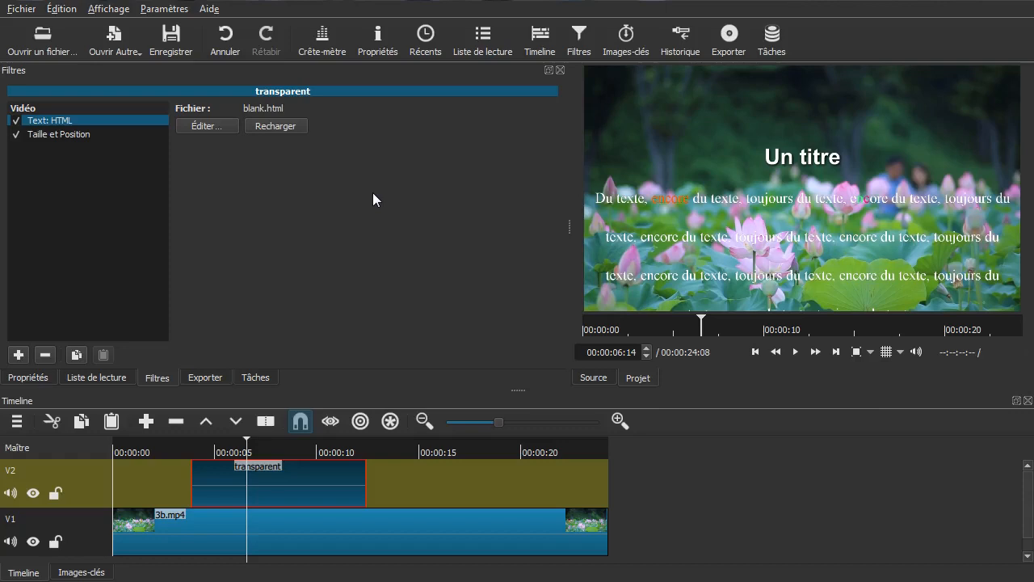